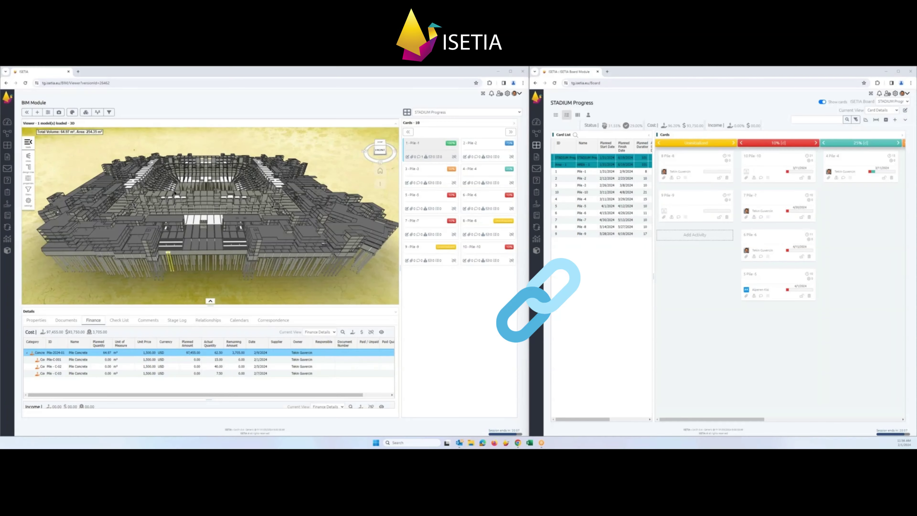
- Hide all model elements through the design tree and show only four individual structural foundations
{"action": "left_click_drag", "start_coordinate": [174, 193], "coordinate": [174, 189]}
{"action": "scroll", "coordinate": [178, 239], "scroll_direction": "up", "scroll_amount": 5}
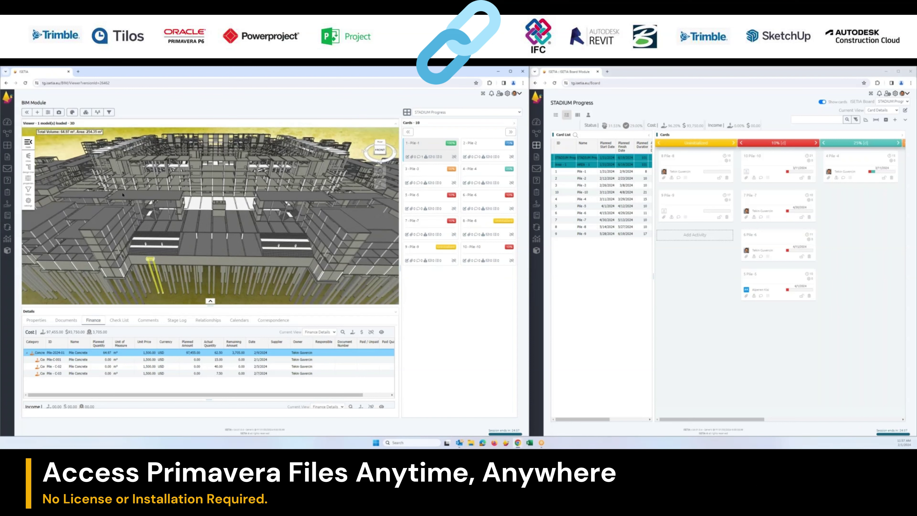
{"action": "left_click", "coordinate": [28, 168]}
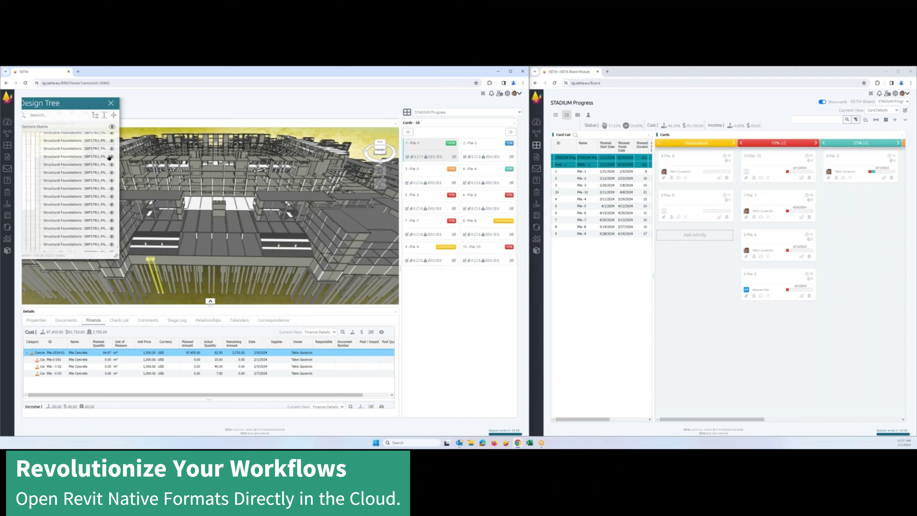
{"action": "left_click", "coordinate": [112, 127]}
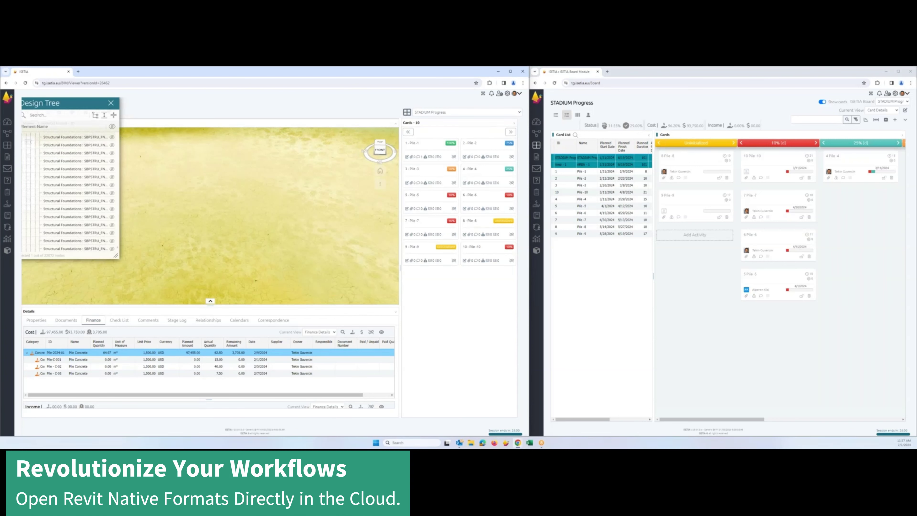
{"action": "left_click", "coordinate": [112, 153]}
{"action": "left_click", "coordinate": [112, 160]}
{"action": "left_click", "coordinate": [112, 168]}
{"action": "left_click", "coordinate": [112, 185]}
{"action": "left_click", "coordinate": [105, 240]}
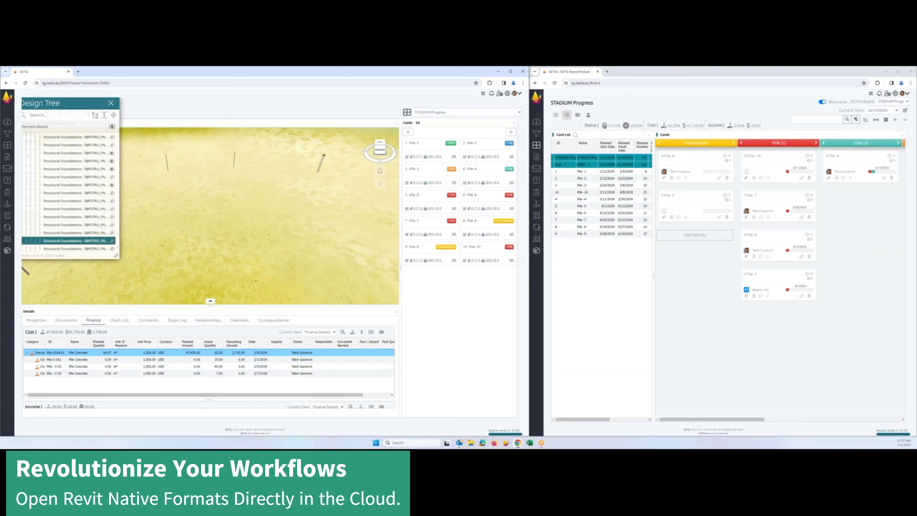
- Restore the visibility of all model elements and close the design tree
{"action": "left_click", "coordinate": [112, 127]}
{"action": "left_click", "coordinate": [112, 127]}
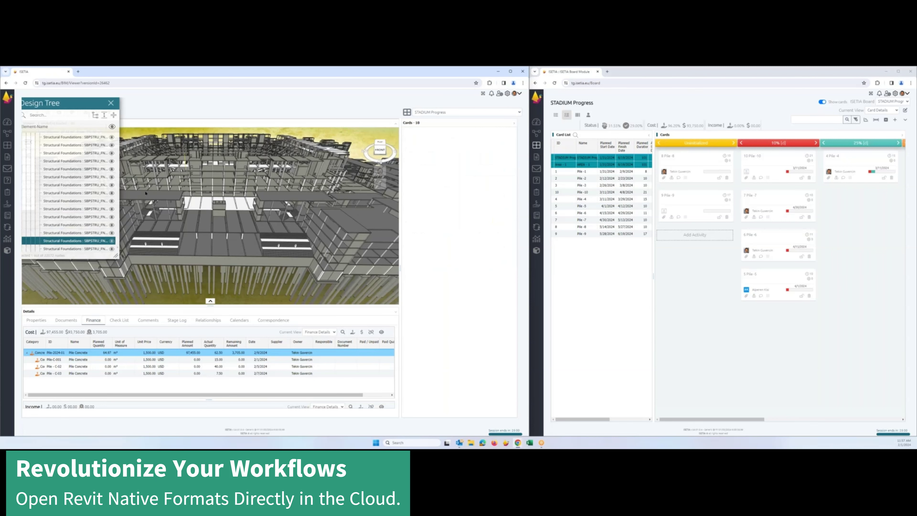
{"action": "left_click", "coordinate": [111, 103]}
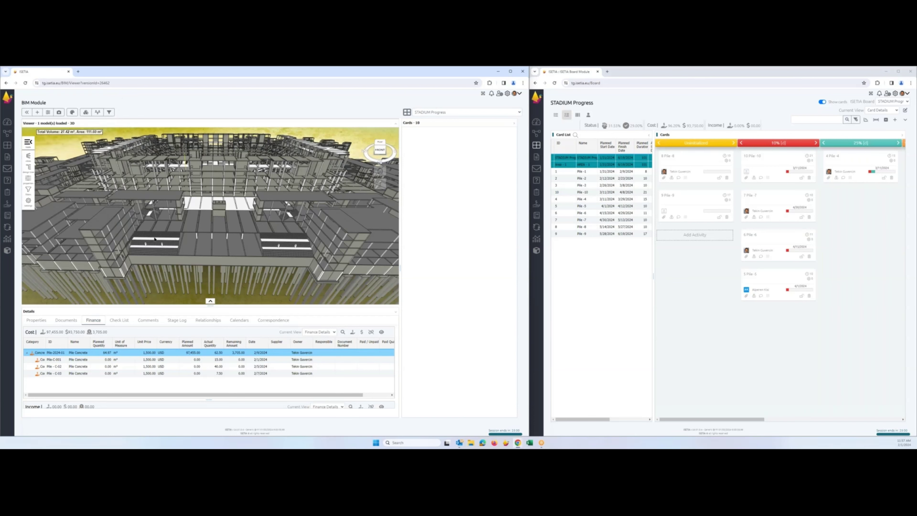
- Select two neighbouring foundation piles below the stadium's front one after the other to inspect their linked cards, Pile-2 and Pile-3
{"action": "left_click_drag", "start_coordinate": [154, 239], "coordinate": [168, 283]}
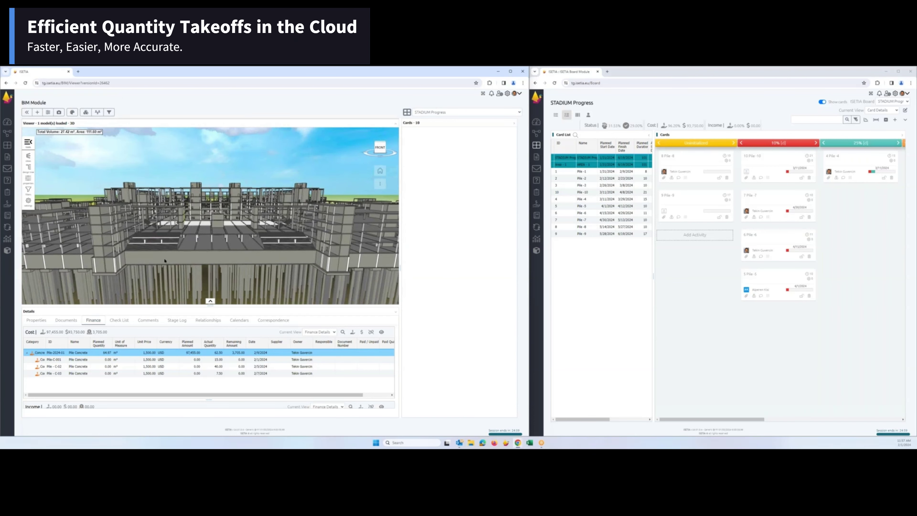
{"action": "scroll", "coordinate": [166, 283], "scroll_direction": "up", "scroll_amount": 5}
{"action": "left_click_drag", "start_coordinate": [144, 247], "coordinate": [134, 148]}
{"action": "left_click", "coordinate": [133, 152]}
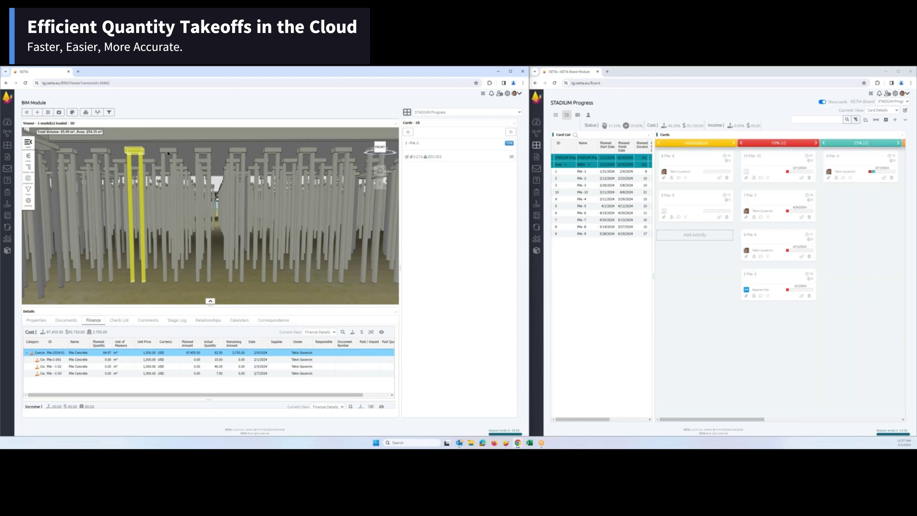
{"action": "left_click", "coordinate": [500, 158]}
{"action": "left_click", "coordinate": [501, 158]}
{"action": "left_click", "coordinate": [172, 154]}
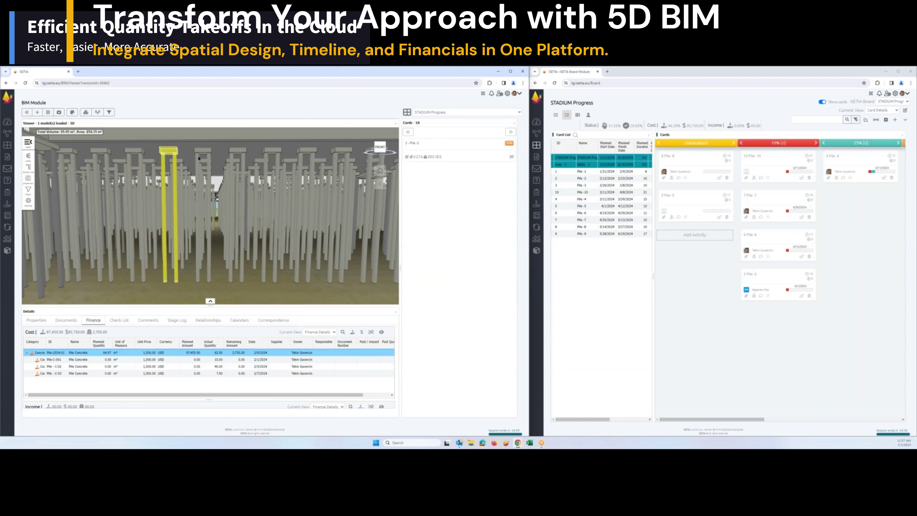
{"action": "left_click", "coordinate": [462, 156]}
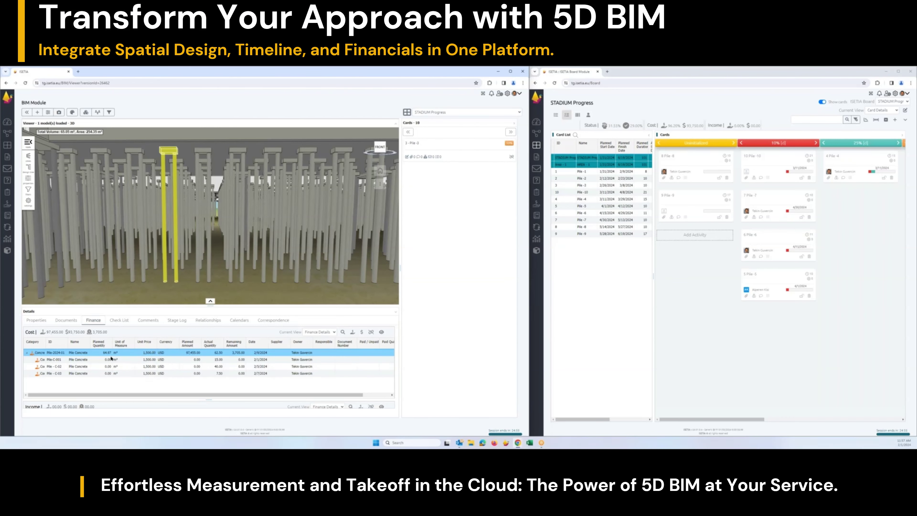
- Select the four adjacent piles Pile-2 to Pile-5 together to examine their total quantities and linked cards
{"action": "left_click", "coordinate": [135, 153]}
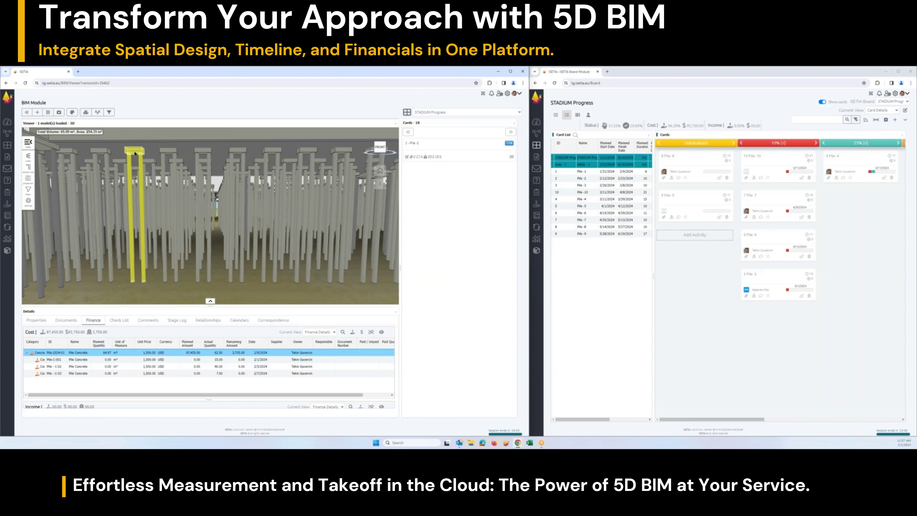
{"action": "left_click", "coordinate": [171, 154], "text": "ctrl"}
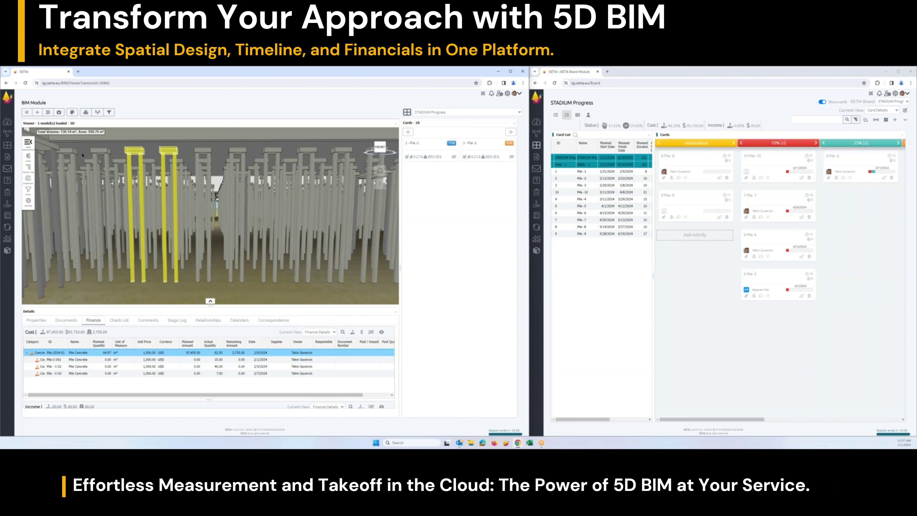
{"action": "left_click", "coordinate": [203, 153], "text": "ctrl"}
{"action": "left_click", "coordinate": [238, 155], "text": "ctrl"}
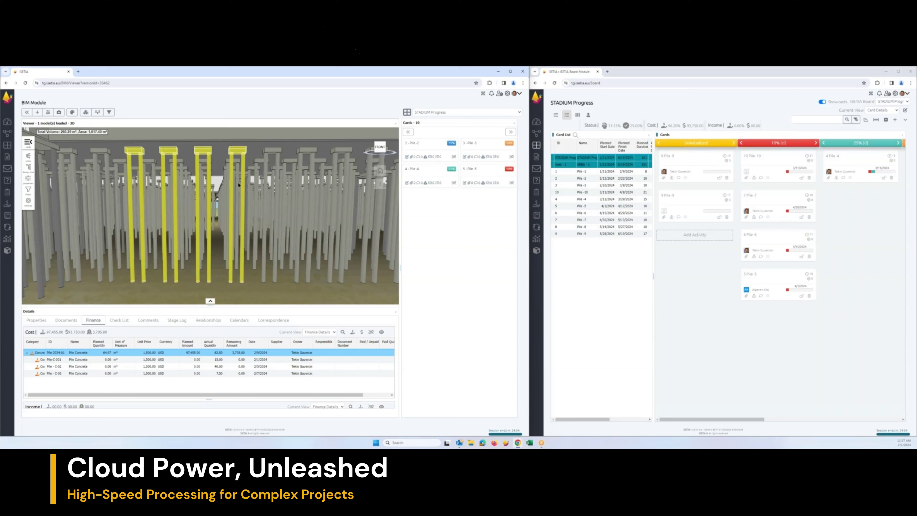
{"action": "left_click_drag", "start_coordinate": [239, 185], "coordinate": [343, 170]}
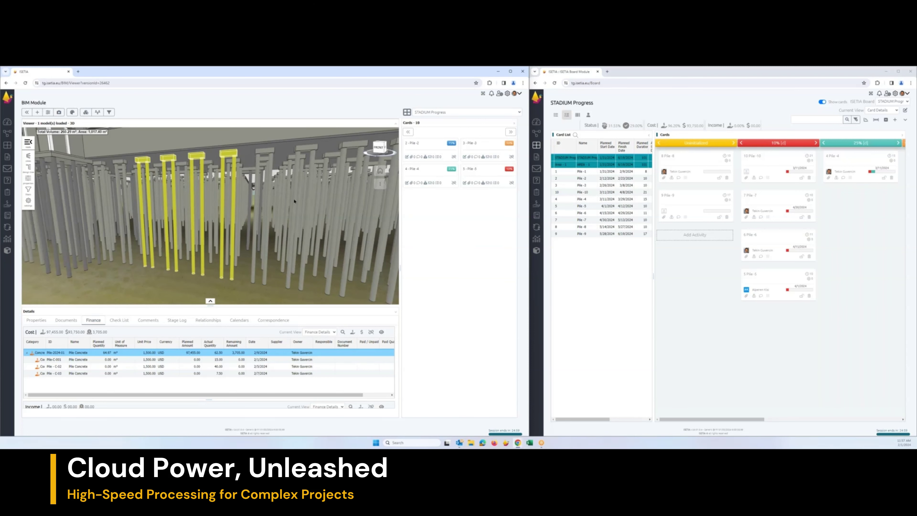
{"action": "left_click_drag", "start_coordinate": [144, 188], "coordinate": [166, 187]}
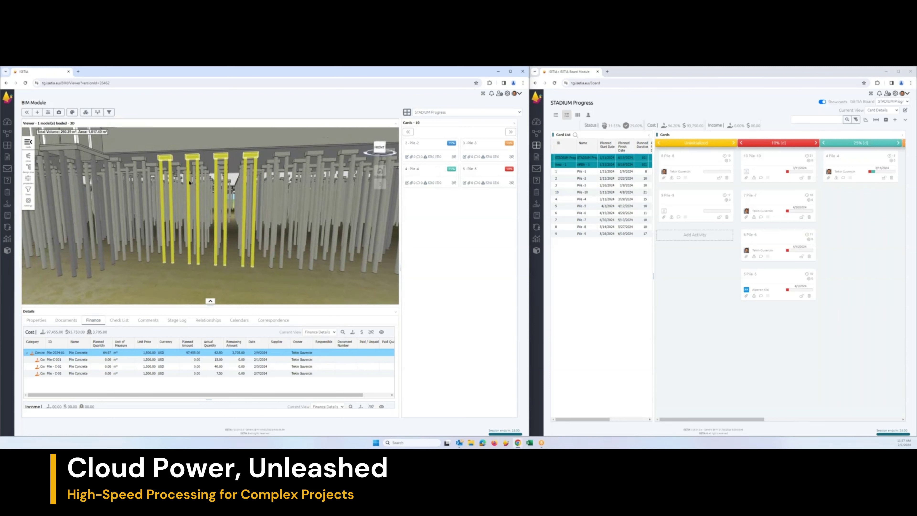
{"action": "scroll", "coordinate": [189, 183], "scroll_direction": "down", "scroll_amount": 3}
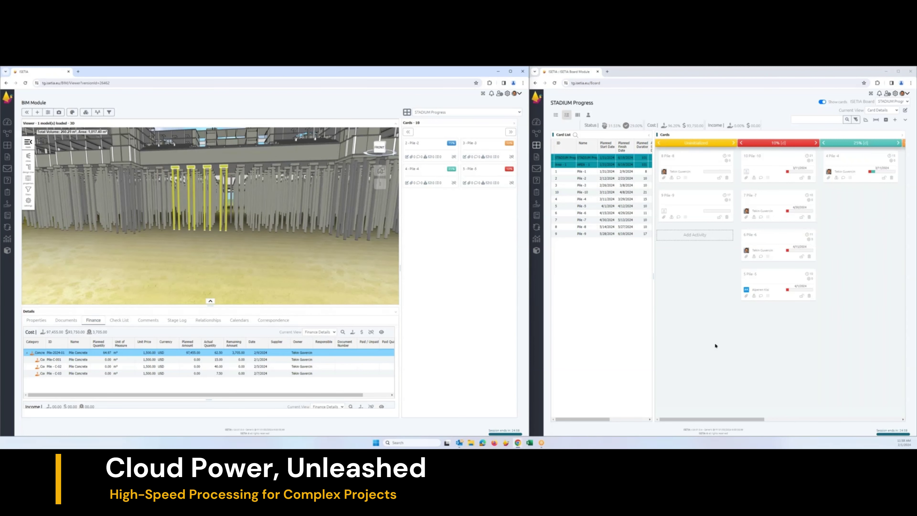
- Colour the piles in the model by the stage of their linked cards and compare them with the board's stage columns
{"action": "left_click", "coordinate": [73, 112]}
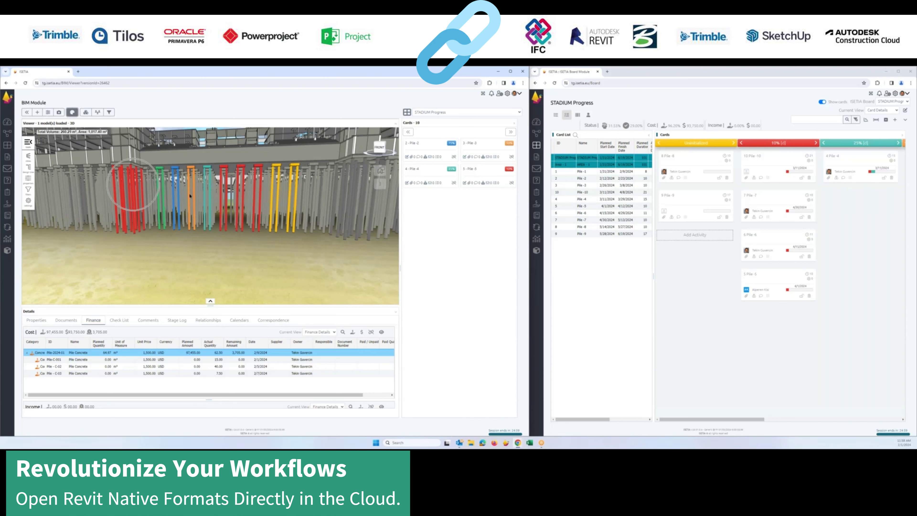
{"action": "left_click", "coordinate": [783, 149]}
{"action": "left_click_drag", "start_coordinate": [758, 420], "coordinate": [728, 420]}
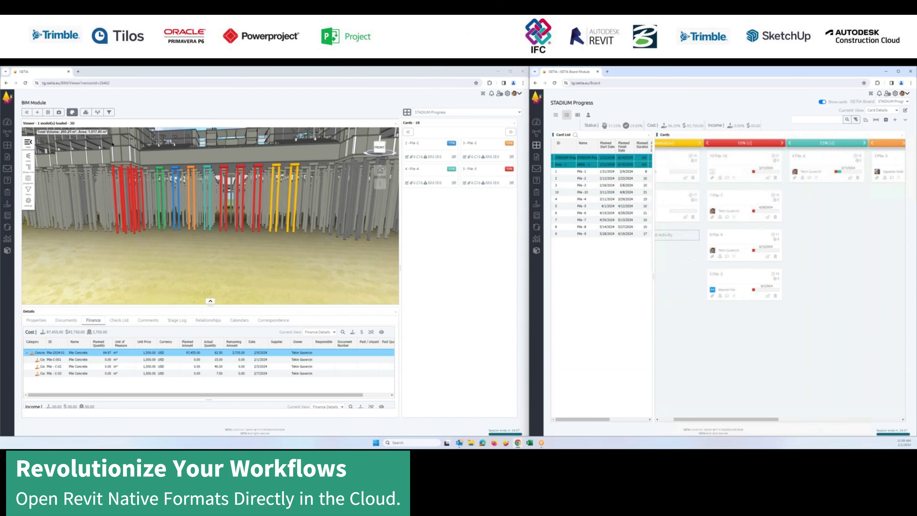
- Open the STADIUM Progress Gantt chart and expand the Pile Concrete cost item of the Pile-1 activity
{"action": "left_click", "coordinate": [864, 120]}
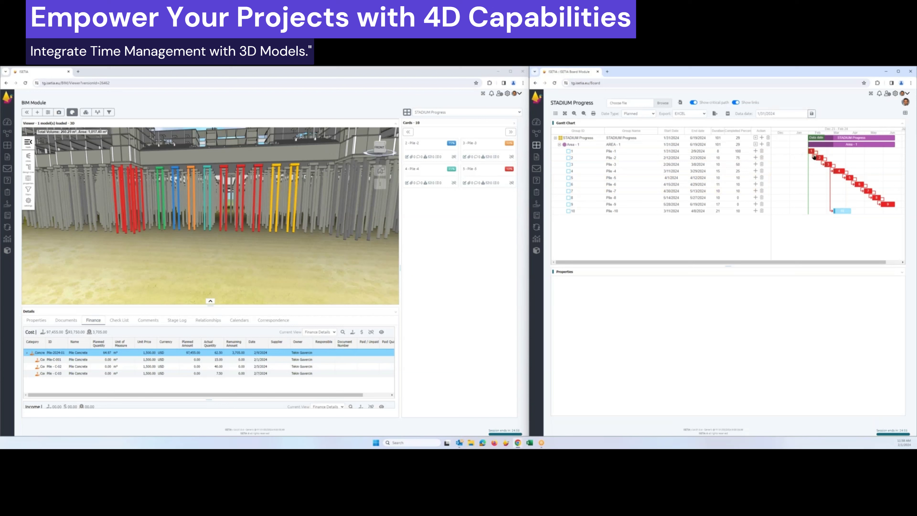
{"action": "left_click", "coordinate": [812, 150]}
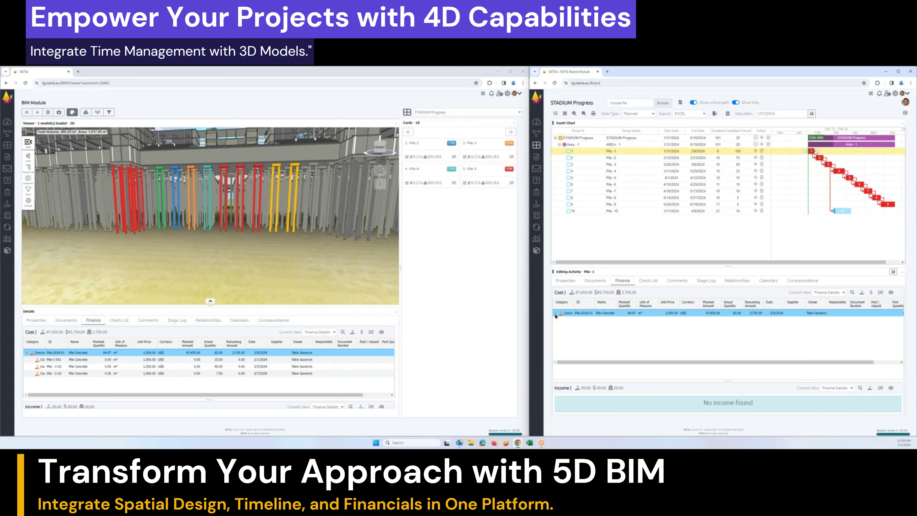
{"action": "left_click", "coordinate": [555, 314]}
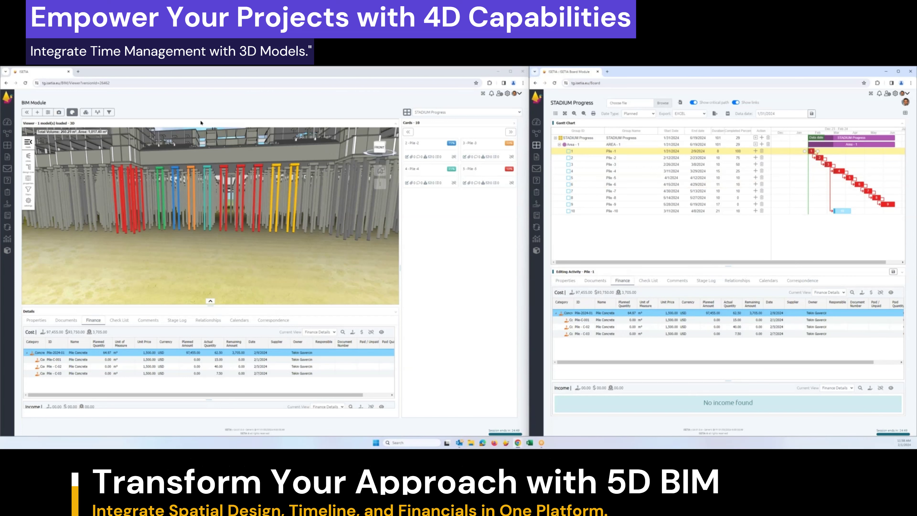
- Isolate the card-linked piles in the model and focus on the cards Pile-1, Pile-3 and Pile-5 in turn
{"action": "left_click", "coordinate": [98, 113]}
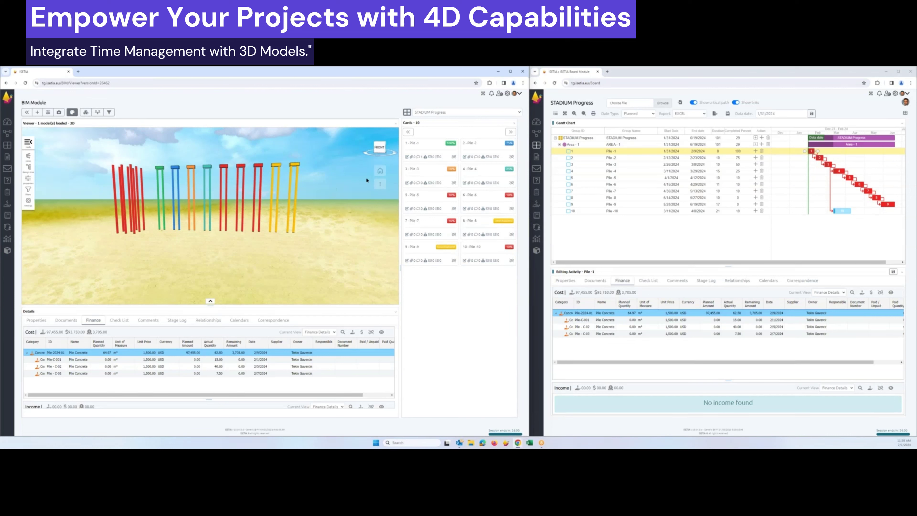
{"action": "left_click", "coordinate": [419, 152]}
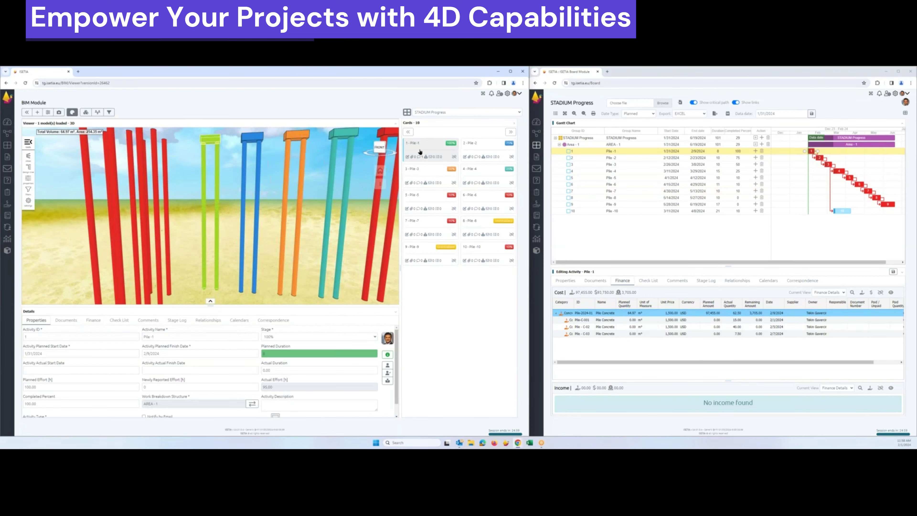
{"action": "left_click", "coordinate": [430, 176]}
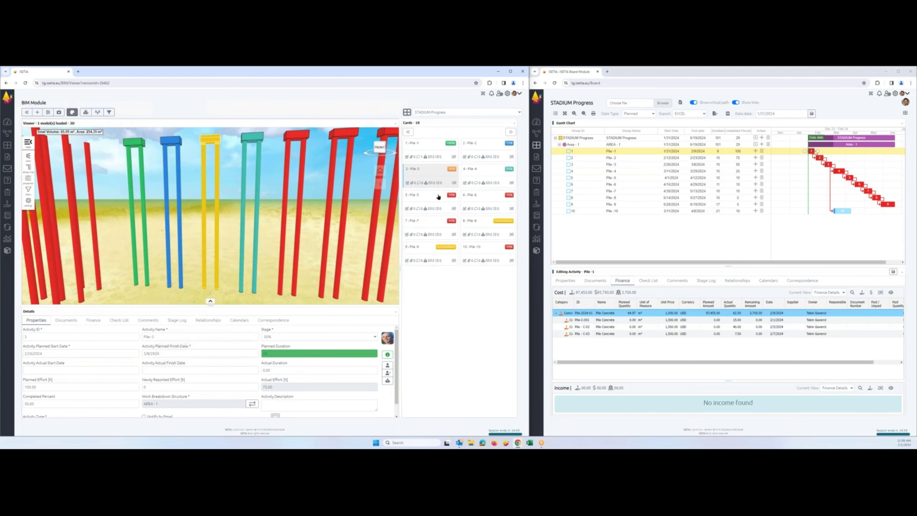
{"action": "left_click", "coordinate": [440, 201]}
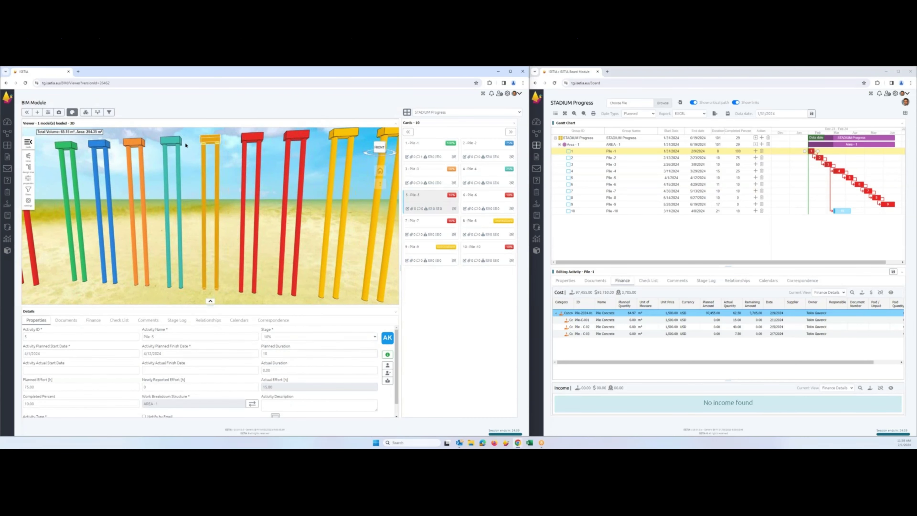
{"action": "scroll", "coordinate": [266, 193], "scroll_direction": "down", "scroll_amount": 5}
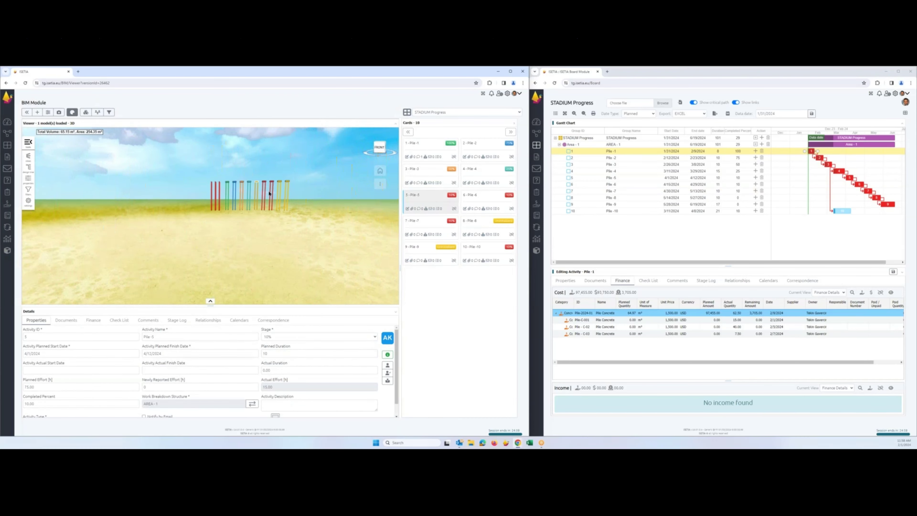
- Reopen the DOC_692 model from the document list and select the long front beam to read its volume and area
{"action": "left_click", "coordinate": [28, 113]}
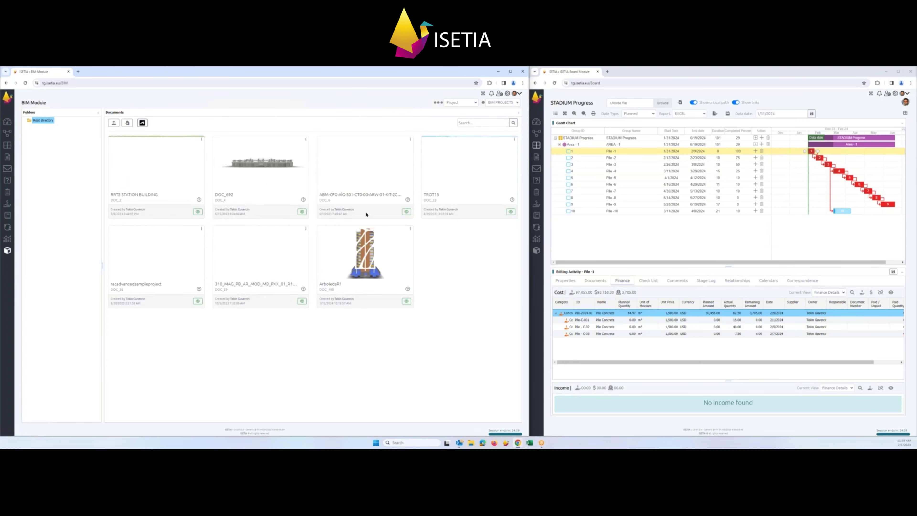
{"action": "left_click", "coordinate": [302, 212]}
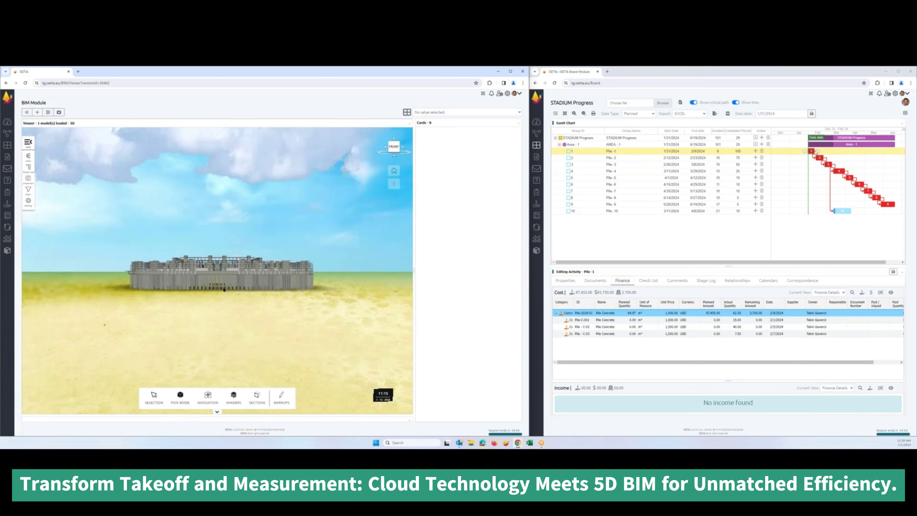
{"action": "left_click", "coordinate": [179, 401]}
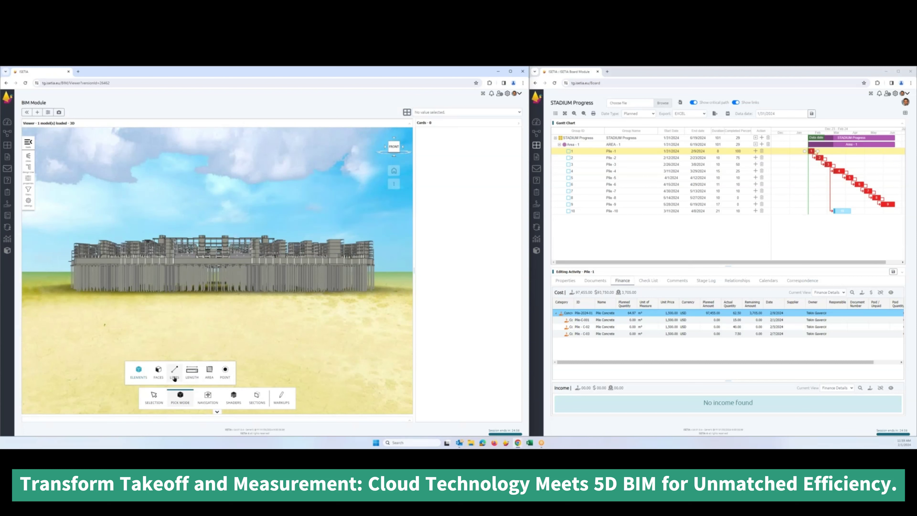
{"action": "scroll", "coordinate": [187, 280], "scroll_direction": "up", "scroll_amount": 5}
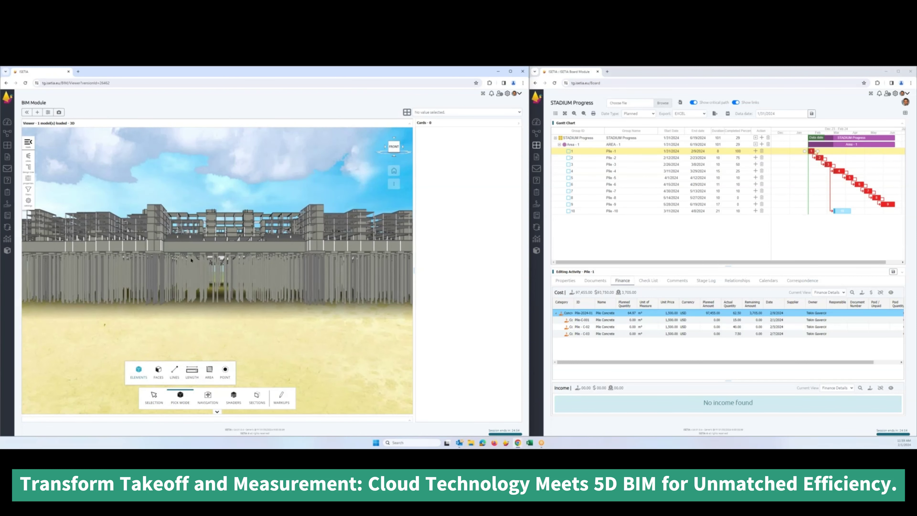
{"action": "left_click", "coordinate": [191, 254]}
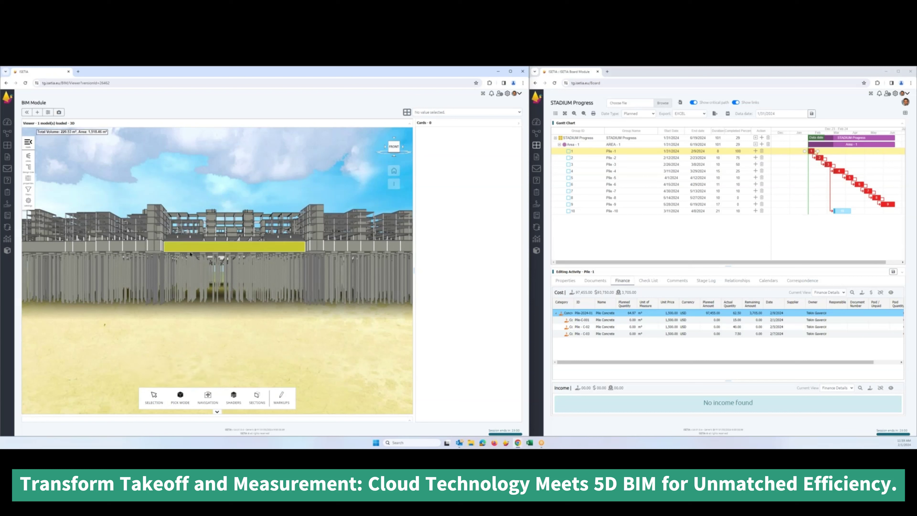
- Measure a five-sided area on the face of the long front beam, starting from its edge beside the tower
{"action": "left_click", "coordinate": [179, 397]}
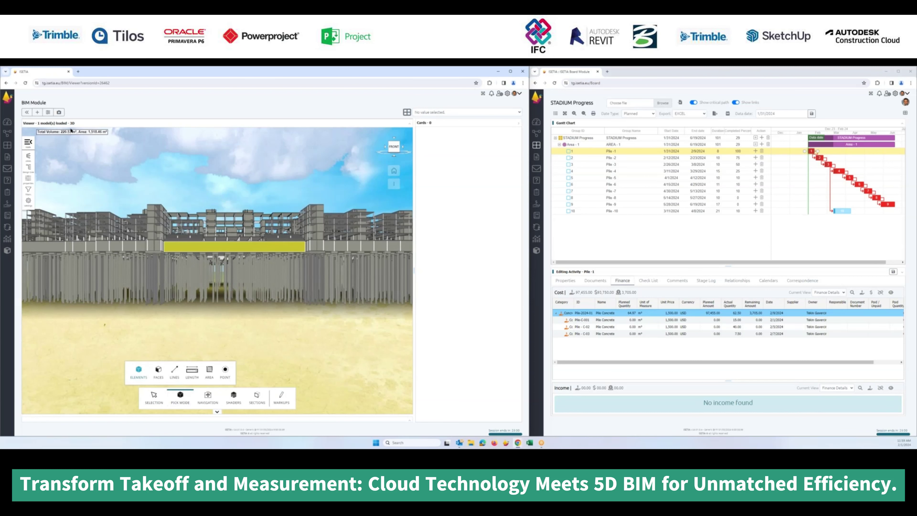
{"action": "left_click", "coordinate": [210, 371]}
{"action": "scroll", "coordinate": [169, 258], "scroll_direction": "up", "scroll_amount": 5}
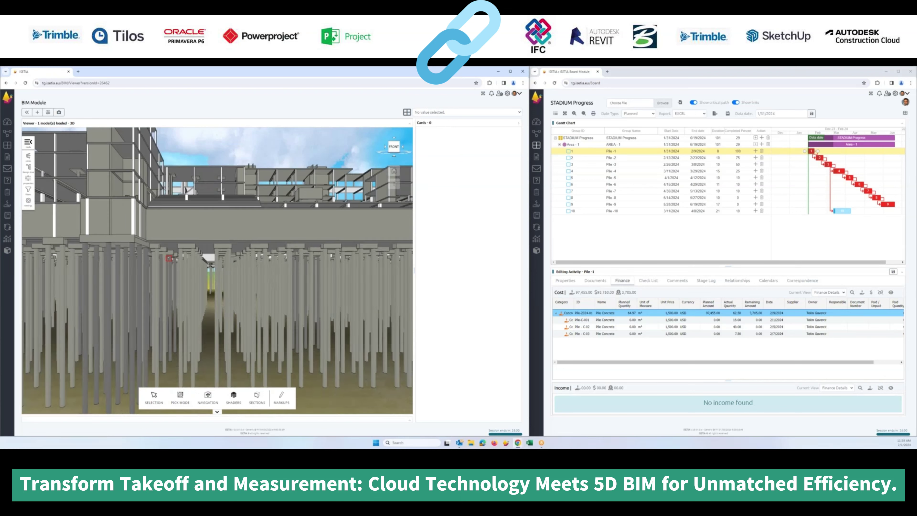
{"action": "left_click", "coordinate": [126, 190]}
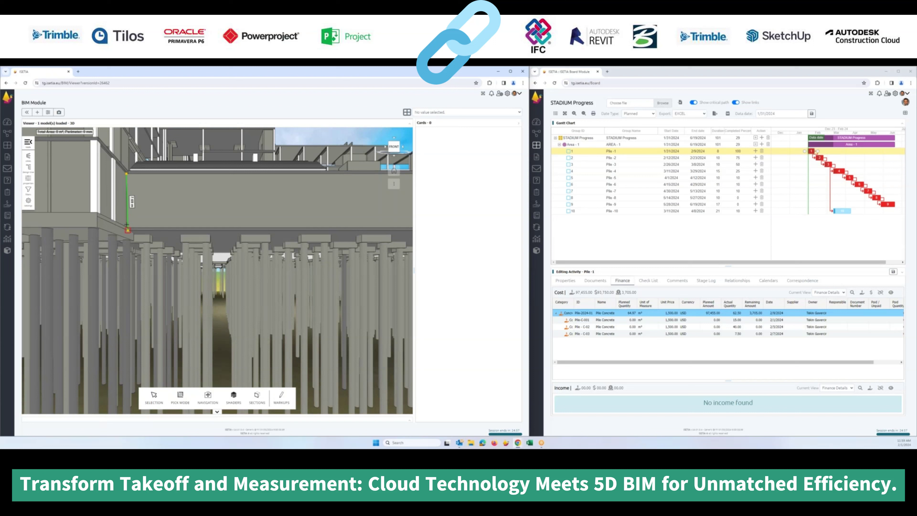
{"action": "left_click", "coordinate": [128, 230]}
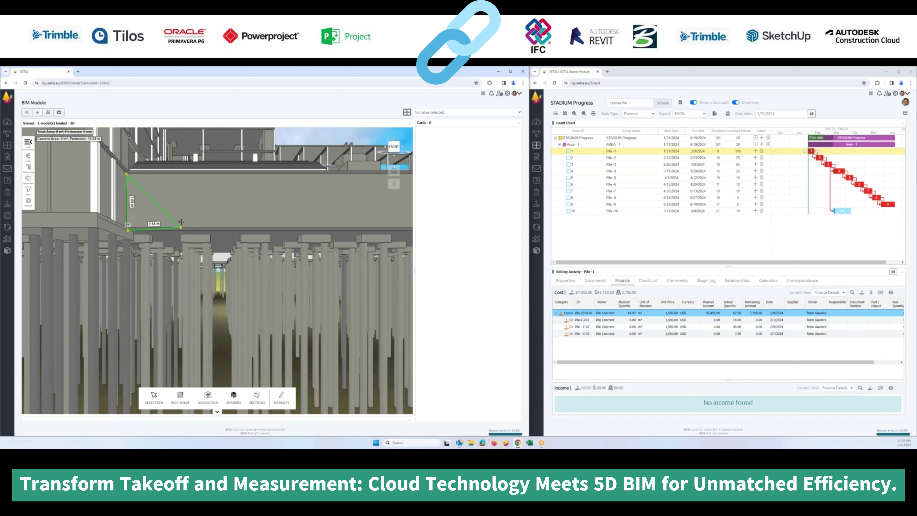
{"action": "left_click", "coordinate": [181, 209]}
{"action": "left_click", "coordinate": [180, 192]}
{"action": "left_click", "coordinate": [162, 174]}
{"action": "left_click", "coordinate": [126, 174]}
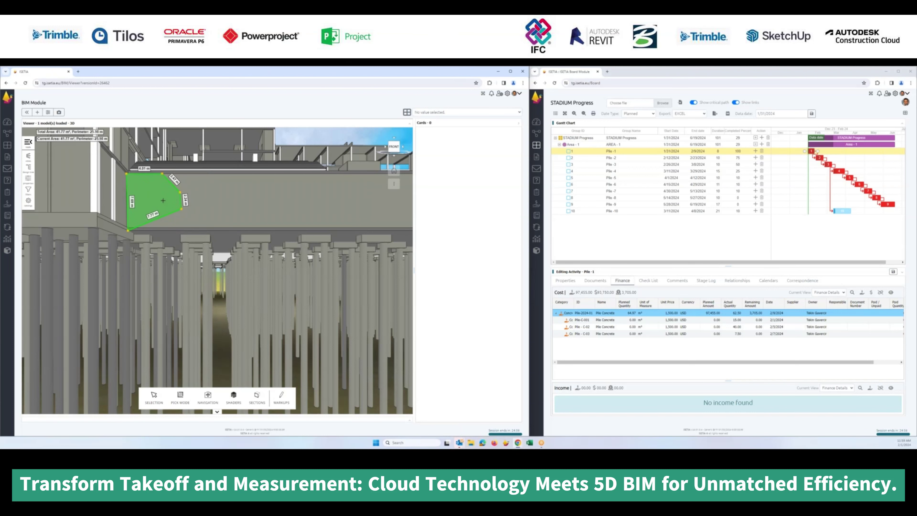
- Link the STADIUM Progress board to the model and colour the piles by stage
{"action": "left_click", "coordinate": [449, 113]}
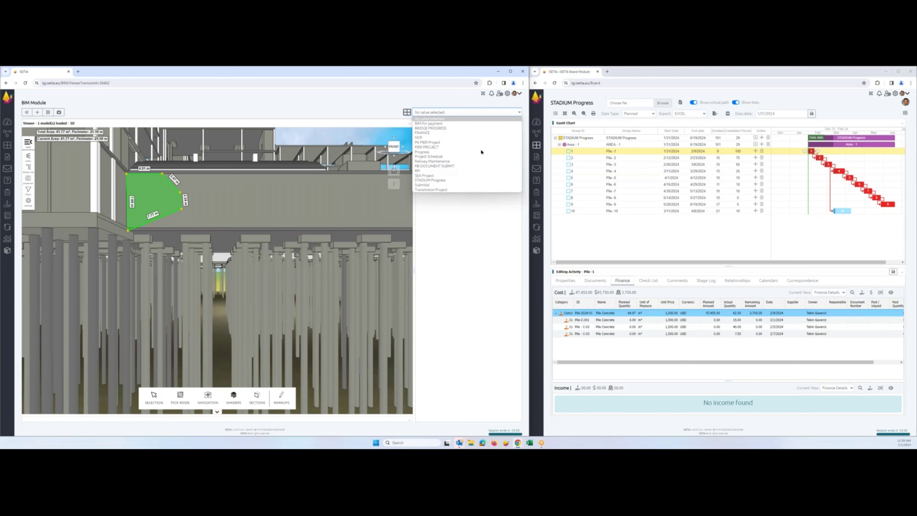
{"action": "left_click", "coordinate": [431, 180]}
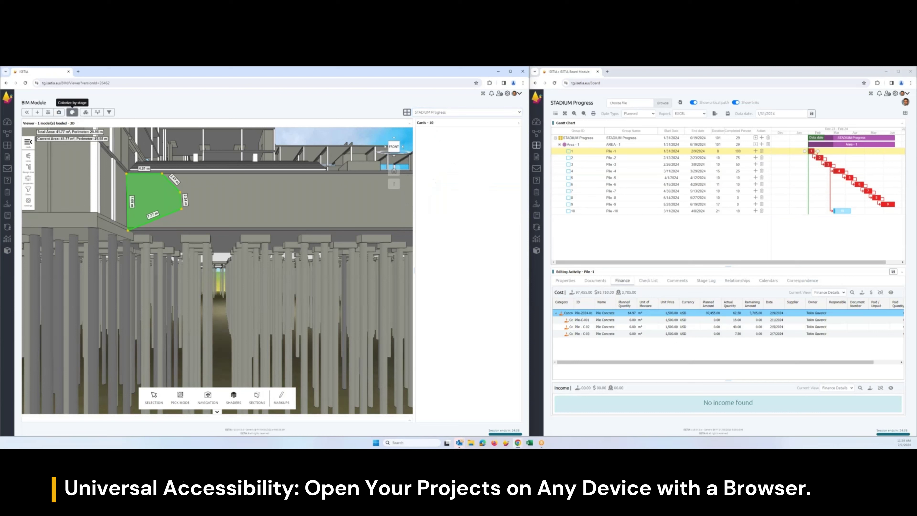
{"action": "left_click", "coordinate": [72, 112]}
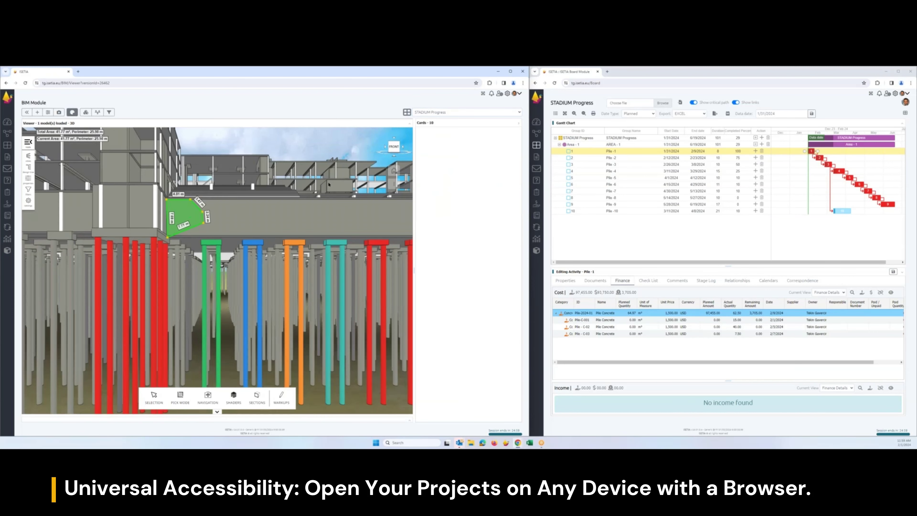
{"action": "scroll", "coordinate": [320, 202], "scroll_direction": "down", "scroll_amount": 5}
{"action": "scroll", "coordinate": [319, 204], "scroll_direction": "down", "scroll_amount": 2}
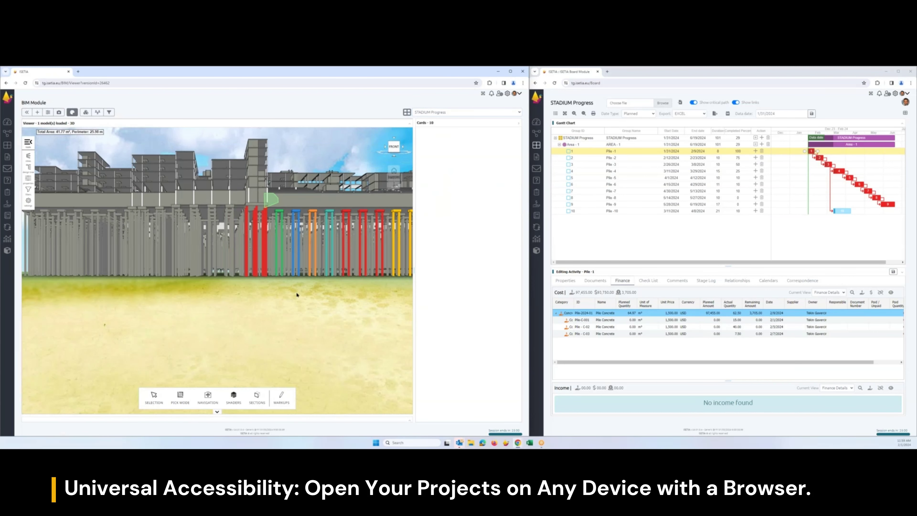
- Switch the STADIUM Progress board from the Gantt chart back to its cards and look through the stage columns up to Archived
{"action": "left_click", "coordinate": [438, 113]}
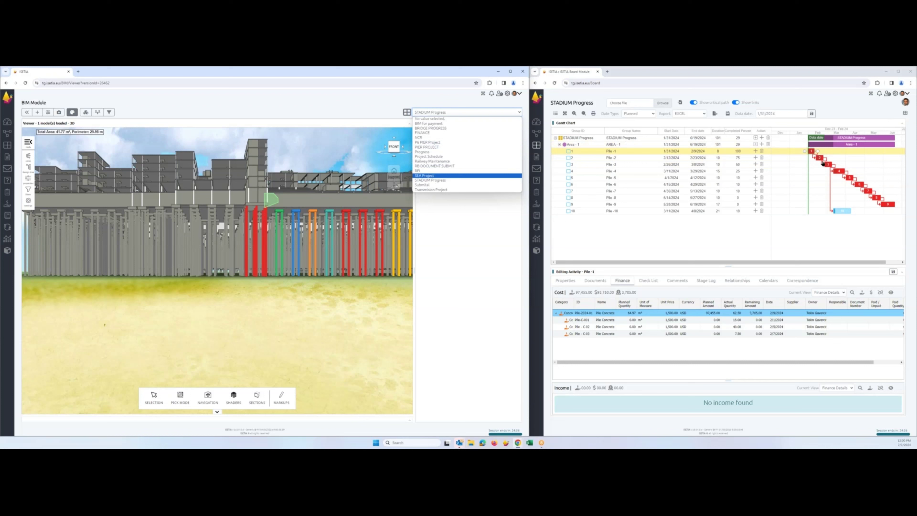
{"action": "left_click", "coordinate": [904, 113]}
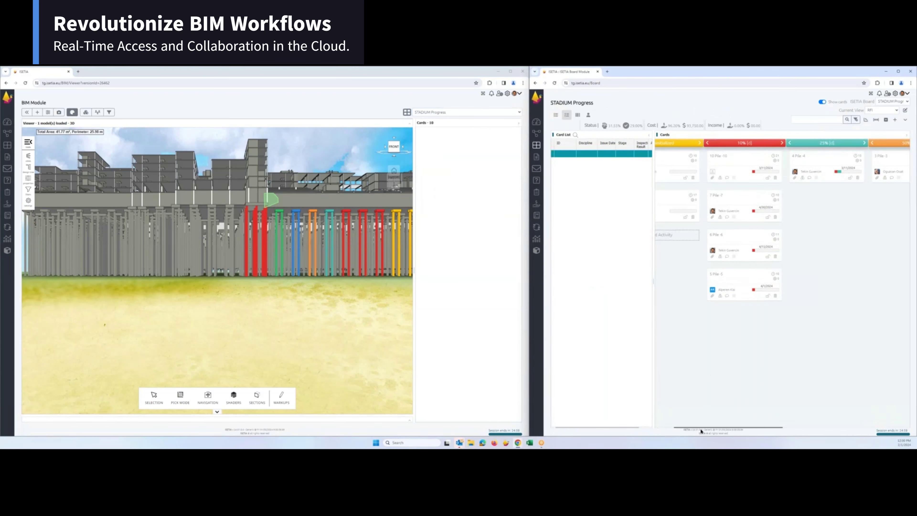
{"action": "scroll", "coordinate": [704, 325], "scroll_direction": "left", "scroll_amount": 2}
{"action": "left_click_drag", "start_coordinate": [699, 207], "coordinate": [743, 198]}
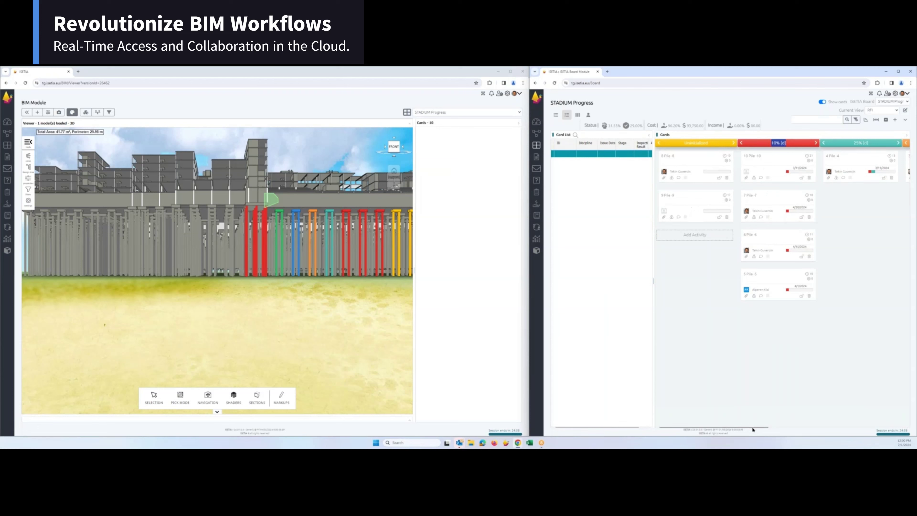
{"action": "left_click_drag", "start_coordinate": [753, 427], "coordinate": [901, 424]}
- Open the Pile-1 card's finance details and expand its Pile Concrete cost item
{"action": "double_click", "coordinate": [795, 166]}
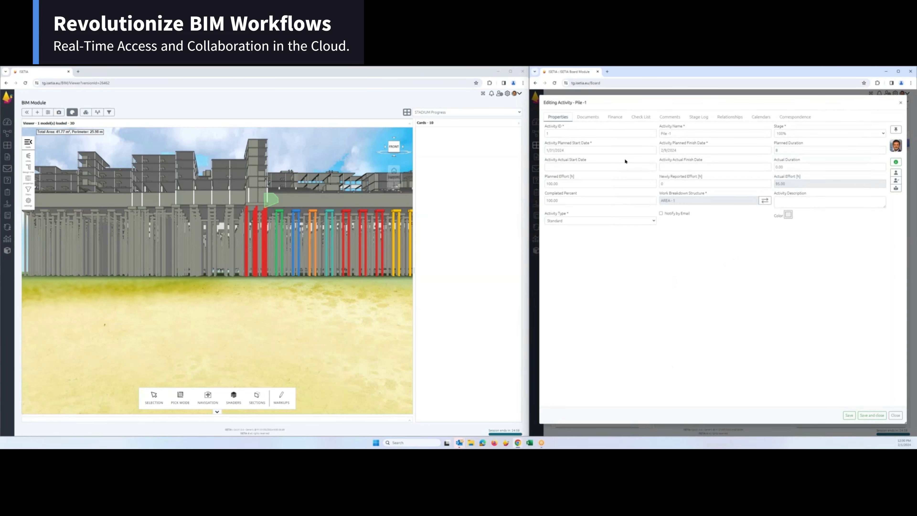
{"action": "left_click", "coordinate": [615, 117]}
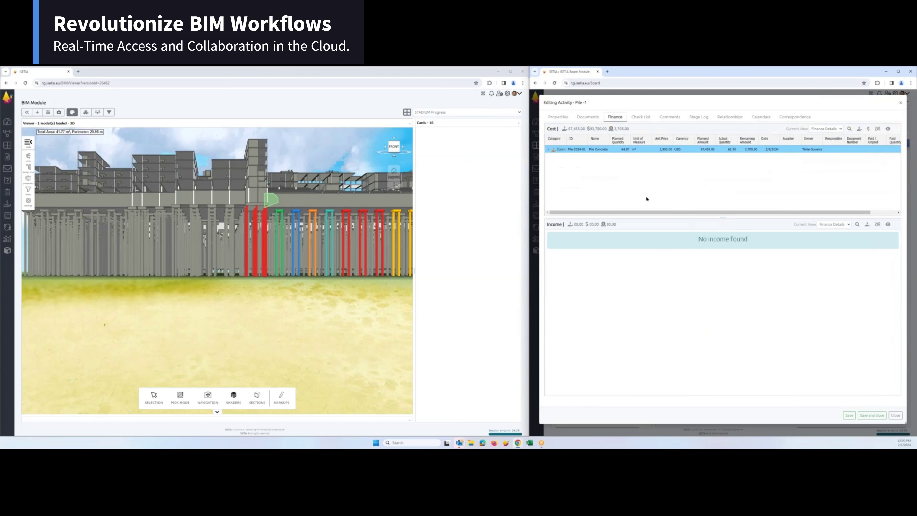
{"action": "left_click", "coordinate": [555, 150]}
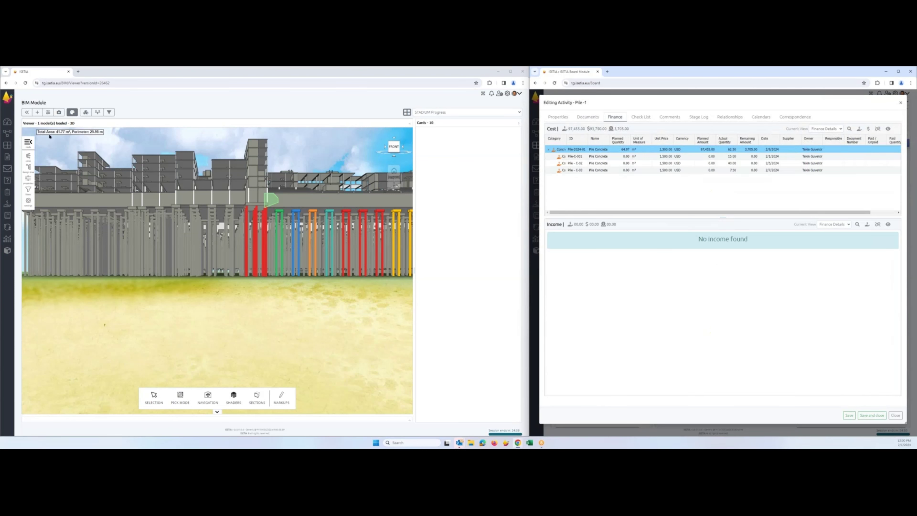
- Open the ABM-CFG drawing from the BIM document list and inspect the building section's floors and available element actions
{"action": "left_click", "coordinate": [27, 103]}
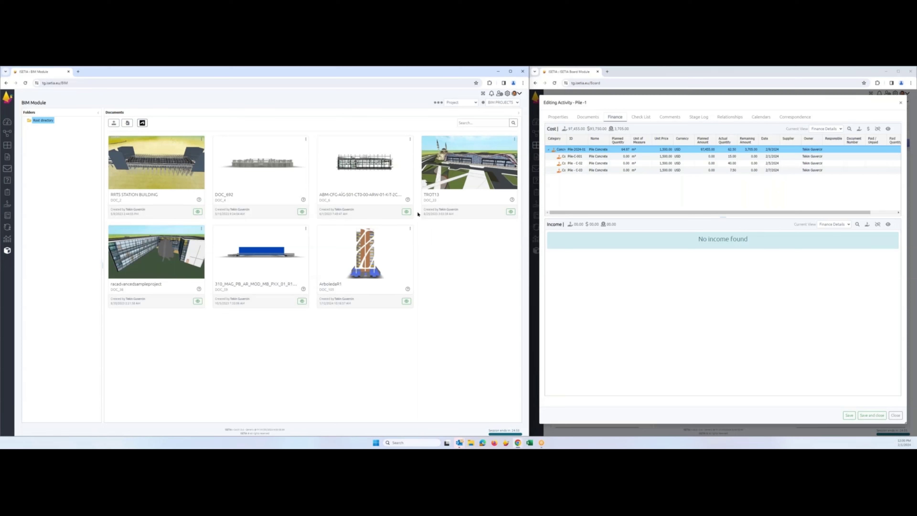
{"action": "left_click", "coordinate": [406, 211]}
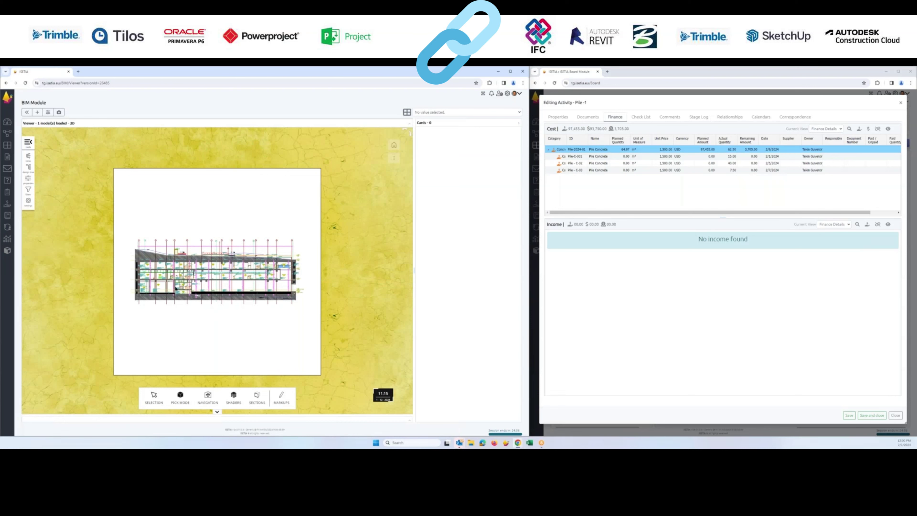
{"action": "scroll", "coordinate": [176, 288], "scroll_direction": "up", "scroll_amount": 10}
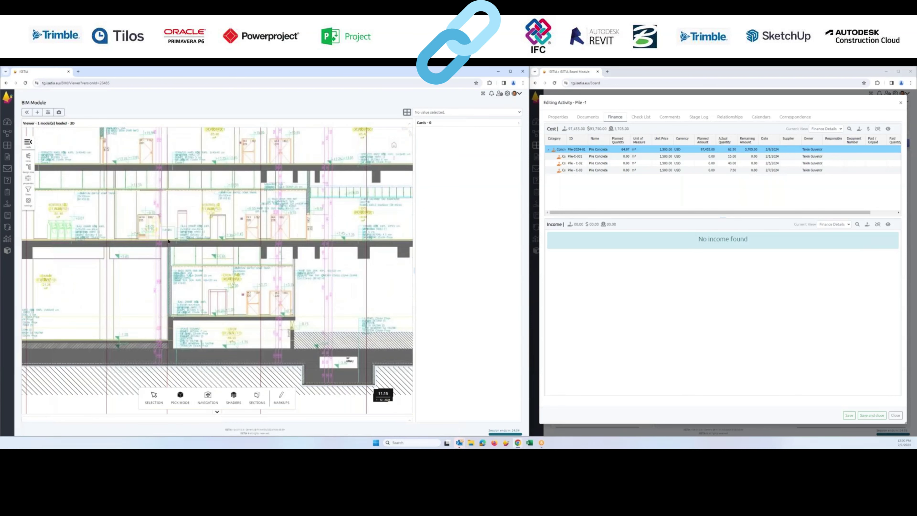
{"action": "scroll", "coordinate": [168, 241], "scroll_direction": "down", "scroll_amount": 6}
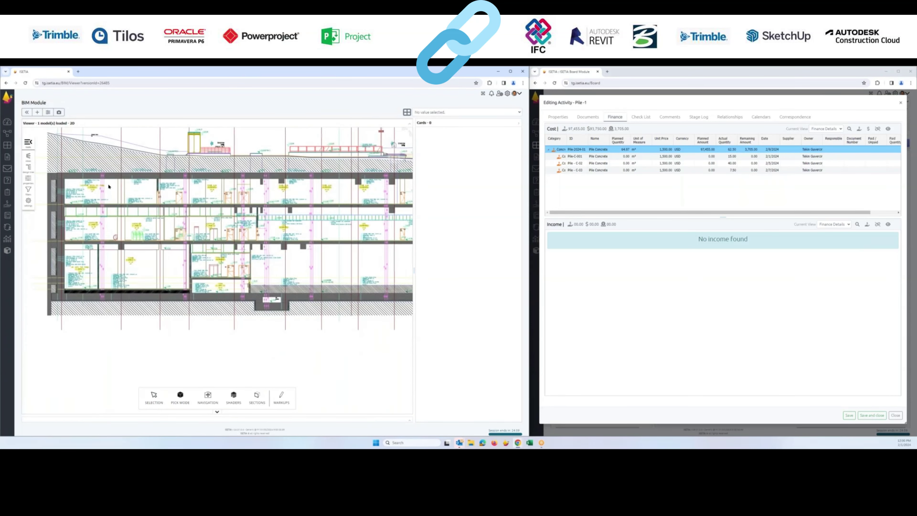
{"action": "scroll", "coordinate": [159, 204], "scroll_direction": "up", "scroll_amount": 5}
{"action": "right_click", "coordinate": [159, 208]}
{"action": "mouse_move", "coordinate": [202, 214]}
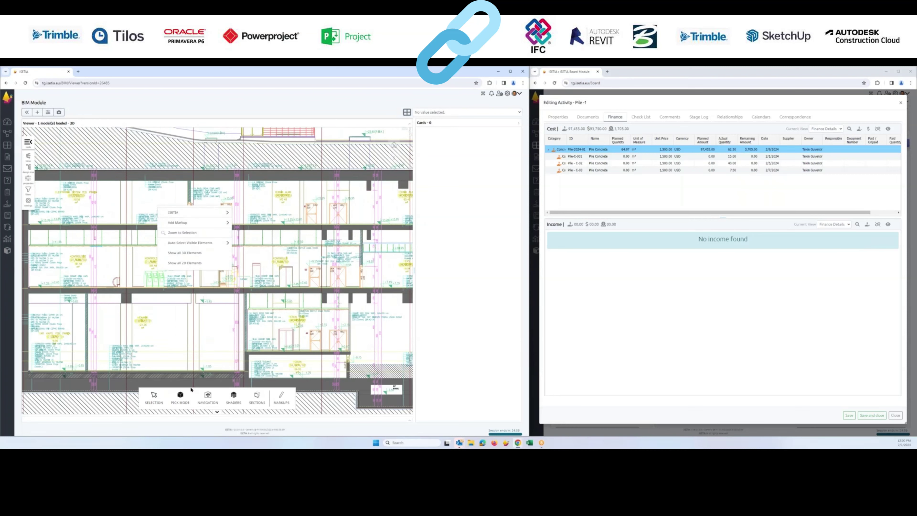
- Measure the rectangular area of an upper-floor room in the section drawing and review the editing options for the finished measurement
{"action": "left_click", "coordinate": [180, 395]}
{"action": "left_click", "coordinate": [209, 372]}
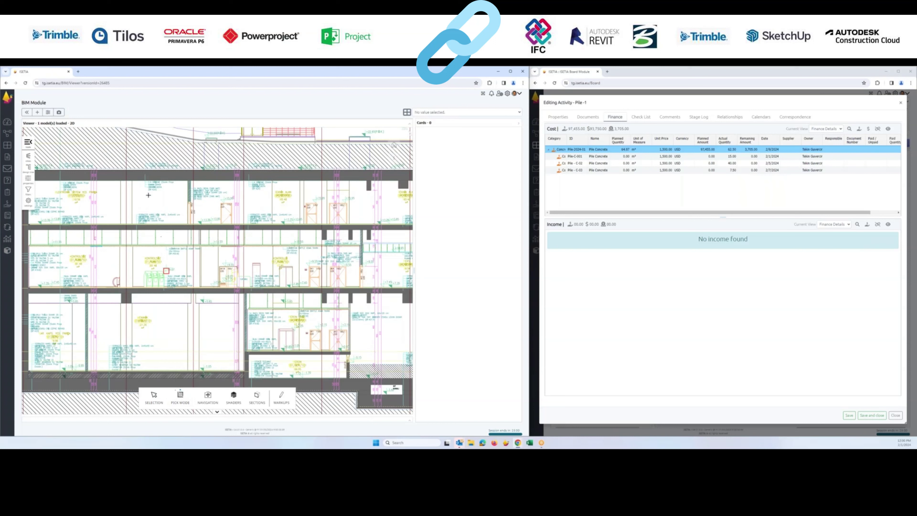
{"action": "left_click", "coordinate": [132, 180]}
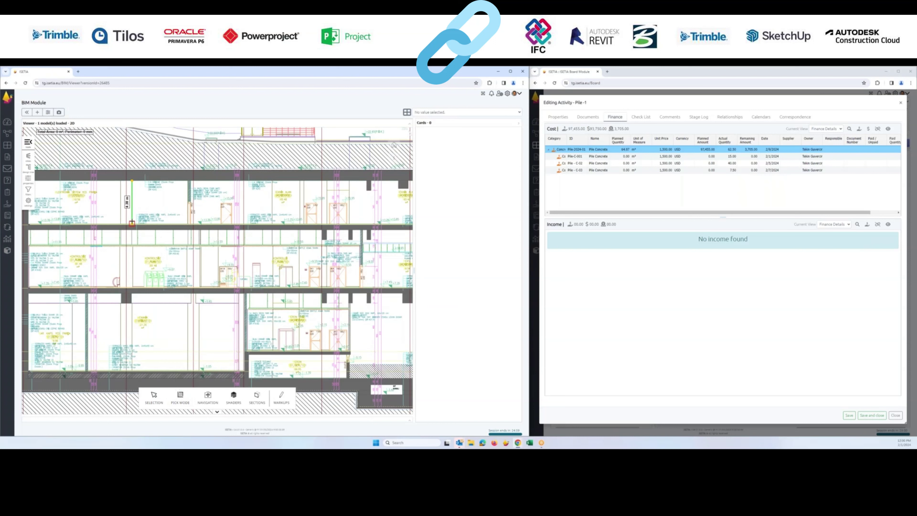
{"action": "left_click", "coordinate": [131, 224]}
{"action": "left_click", "coordinate": [187, 224]}
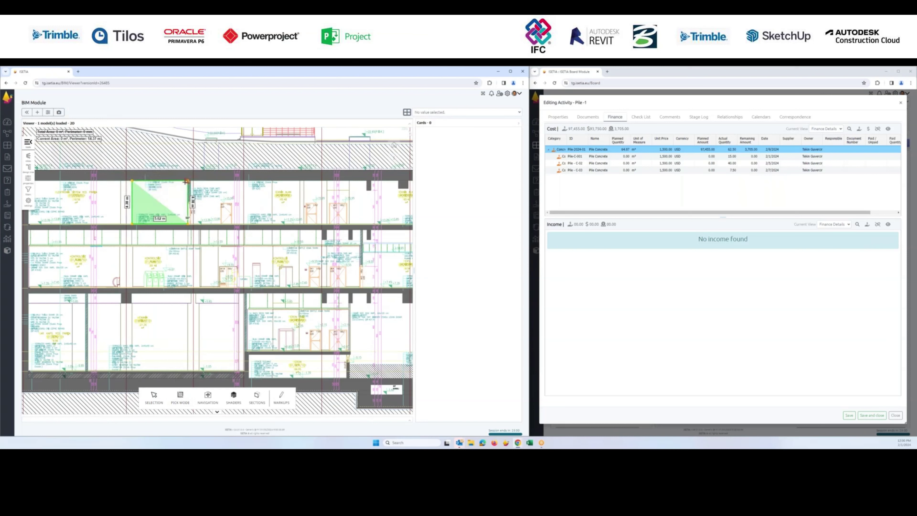
{"action": "right_click", "coordinate": [167, 192]}
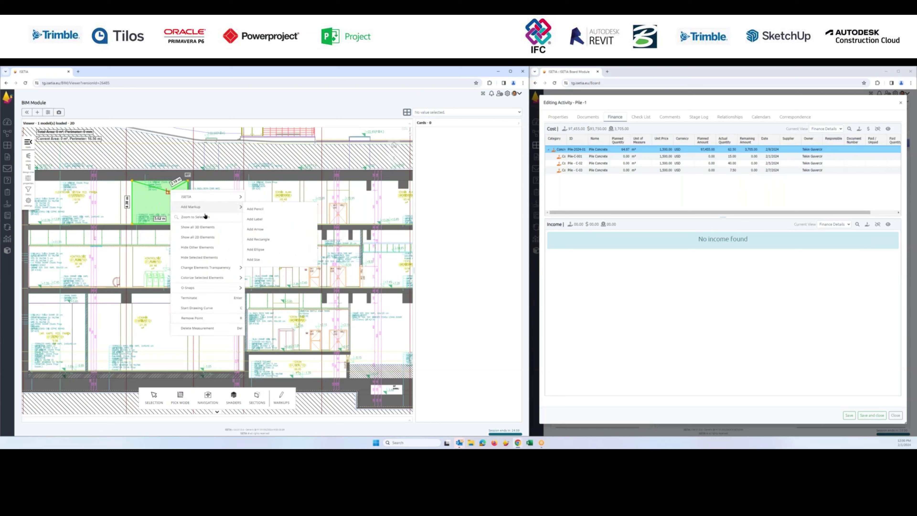
{"action": "mouse_move", "coordinate": [226, 268]}
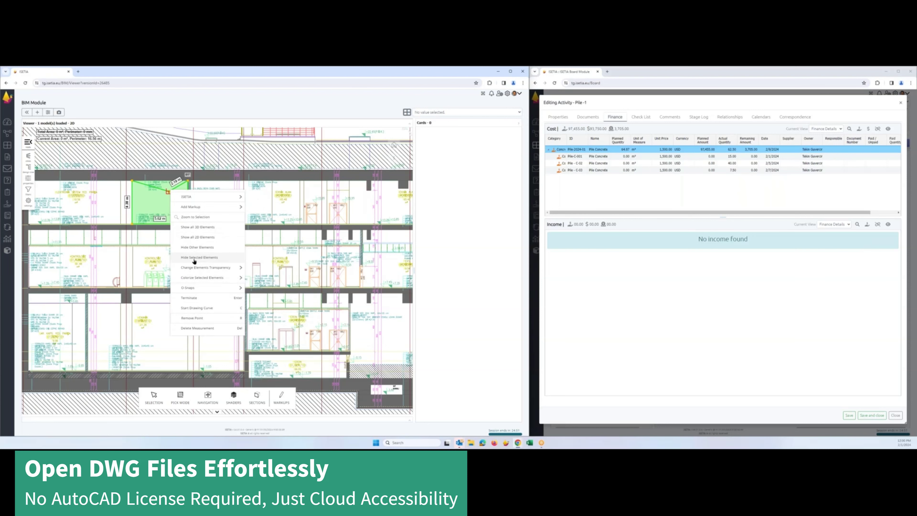
{"action": "key", "text": "Escape"}
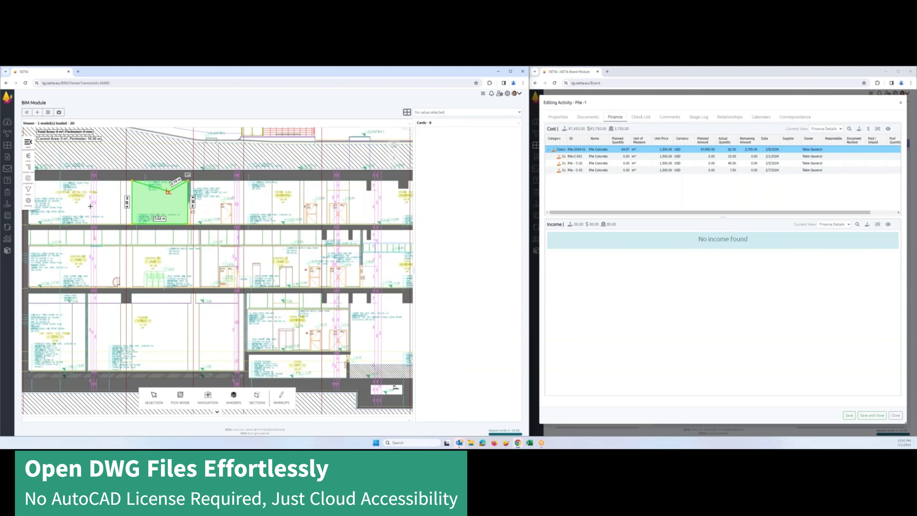
{"action": "key", "text": "Return"}
{"action": "right_click", "coordinate": [152, 205]}
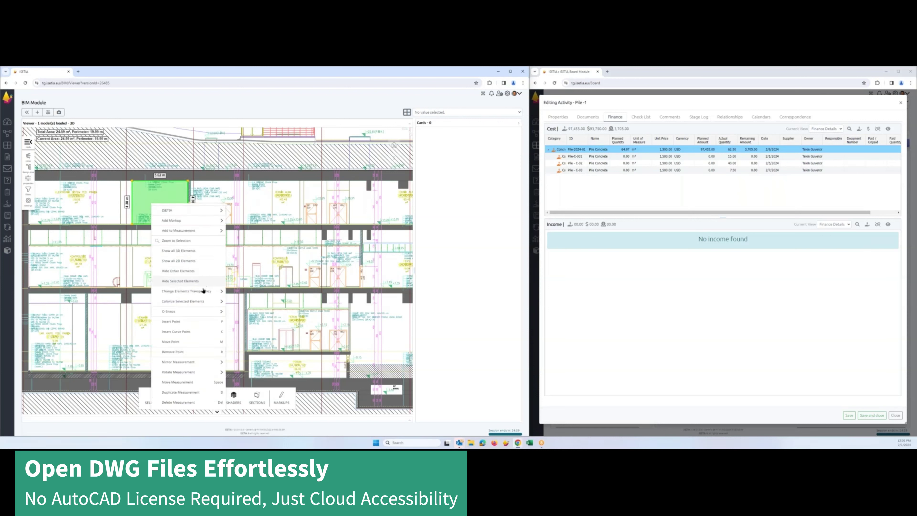
{"action": "mouse_move", "coordinate": [206, 364]}
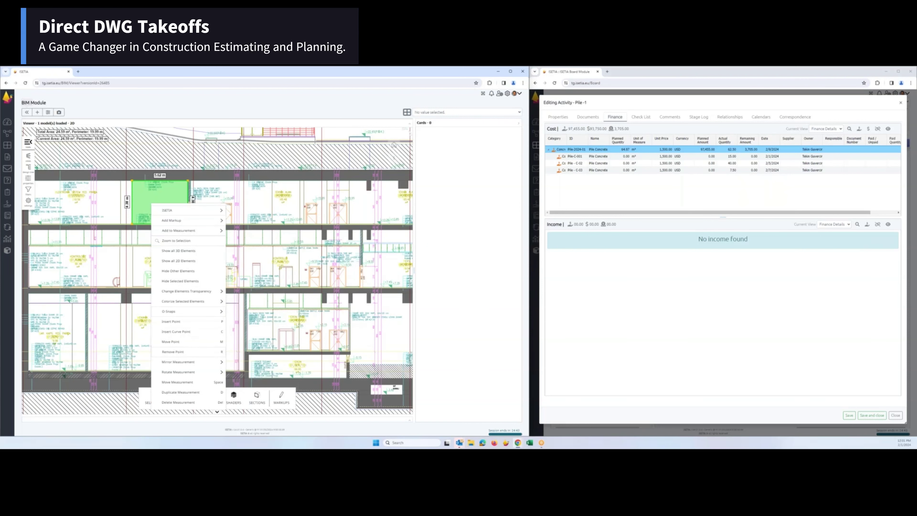
- Reopen the DOC_692 stadium model from the document list and close the Pile-1 activity form on the board
{"action": "left_click", "coordinate": [26, 112]}
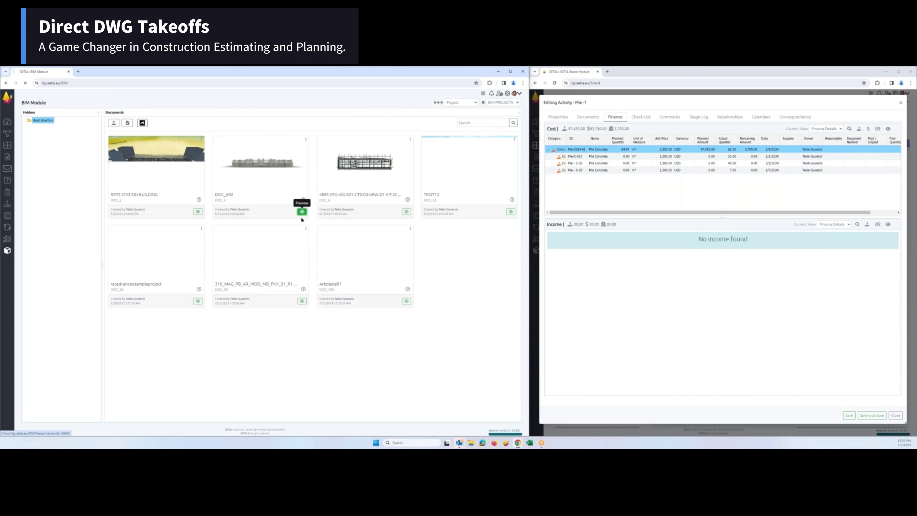
{"action": "left_click", "coordinate": [901, 103]}
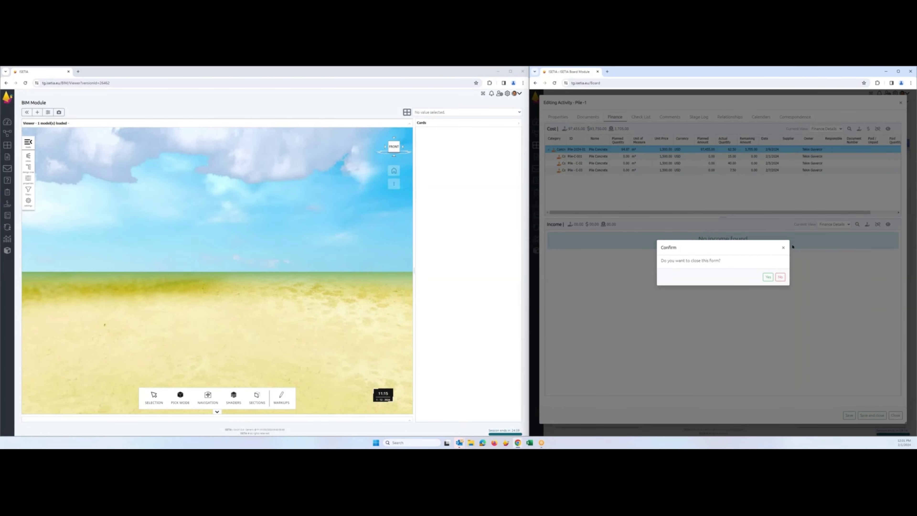
{"action": "left_click", "coordinate": [767, 277]}
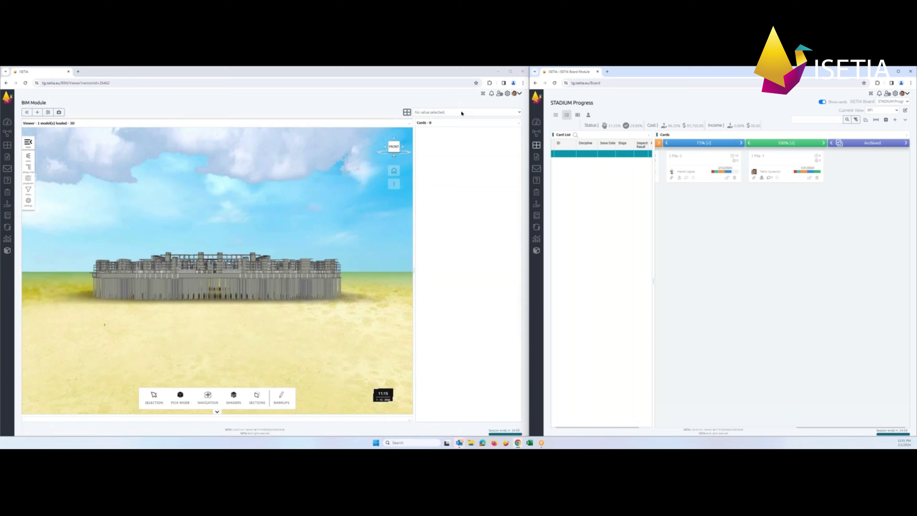
- Load the STADIUM Progress cards beside the reopened model and colour its piles by card stage
{"action": "left_click", "coordinate": [465, 112]}
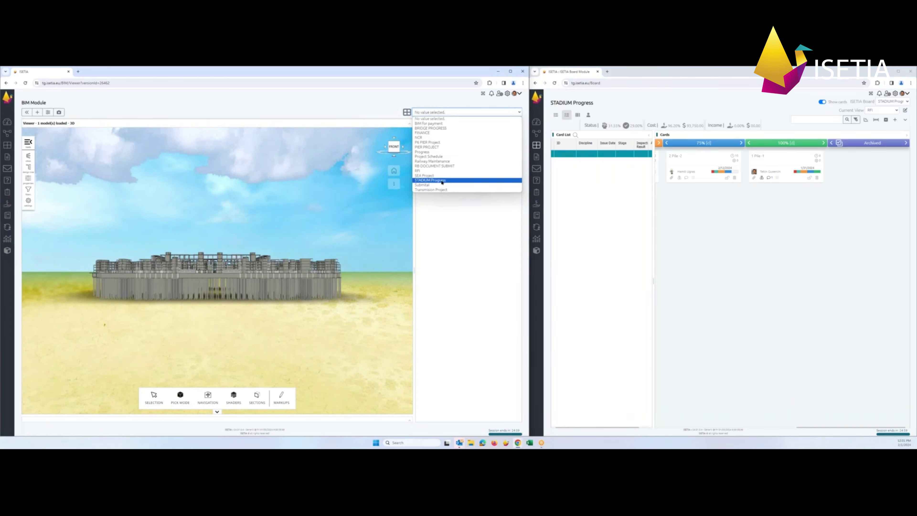
{"action": "left_click", "coordinate": [439, 180]}
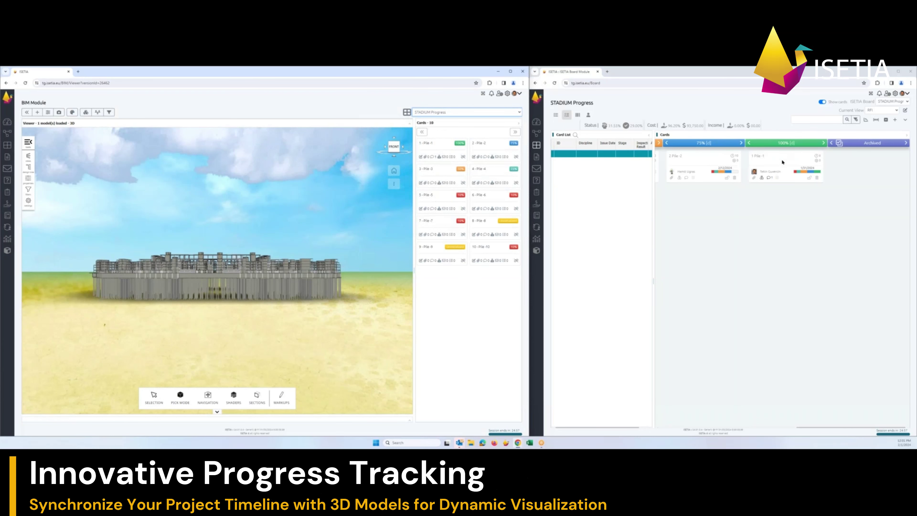
{"action": "left_click", "coordinate": [72, 112]}
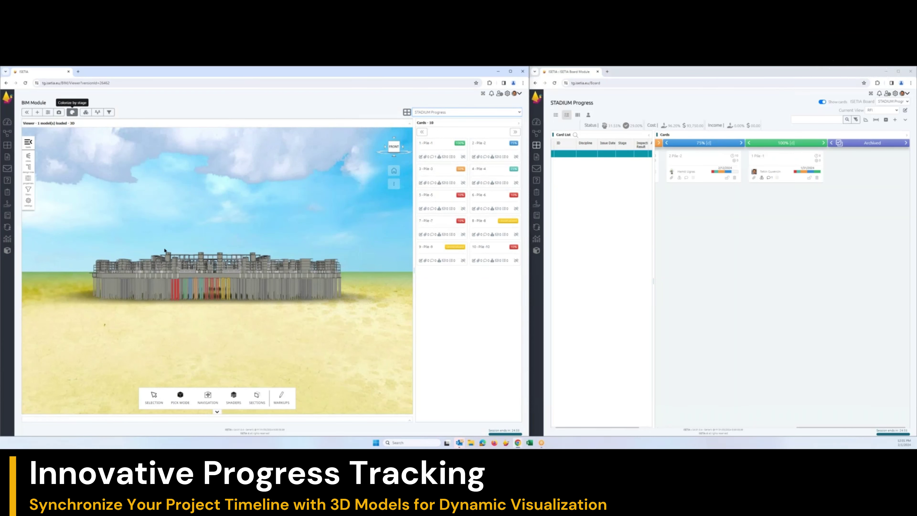
{"action": "scroll", "coordinate": [189, 286], "scroll_direction": "up", "scroll_amount": 5}
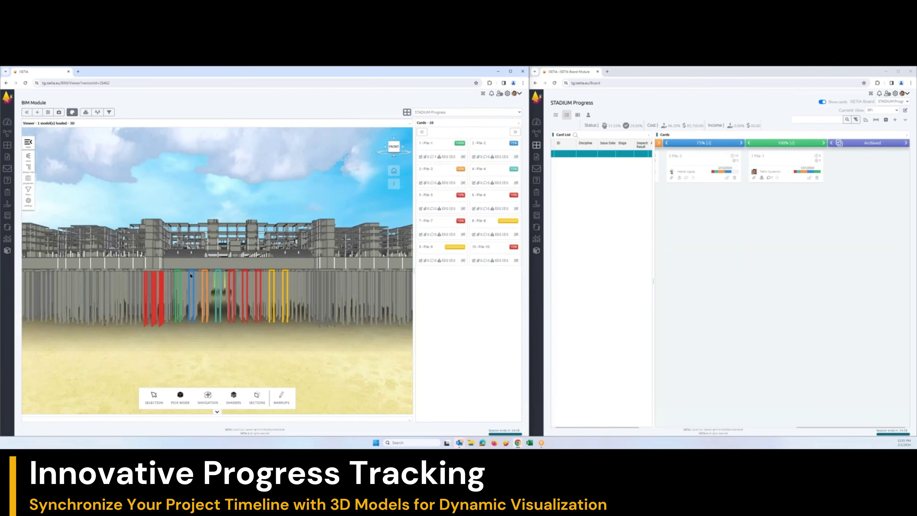
- Pick the blue pile and the green pile in the model to filter their linked cards, and focus the model on the Pile-1 card's elements
{"action": "left_click", "coordinate": [192, 272]}
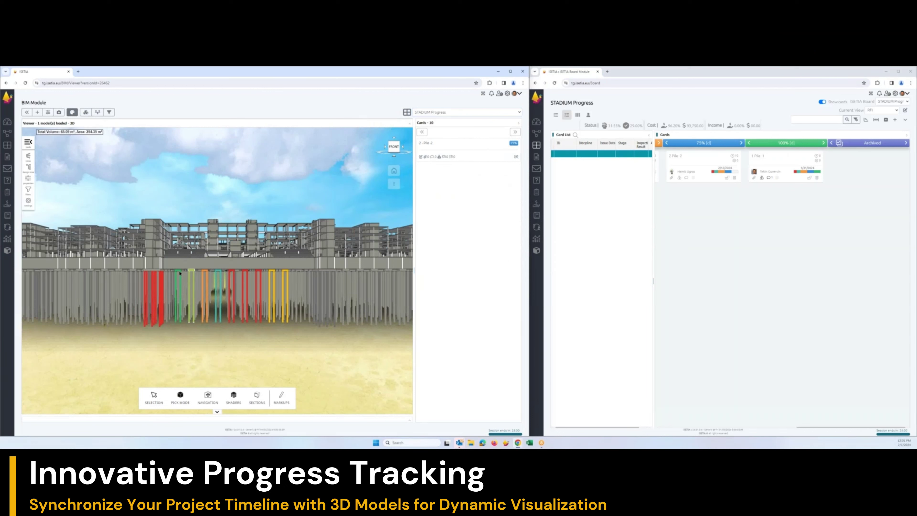
{"action": "left_click", "coordinate": [179, 273]}
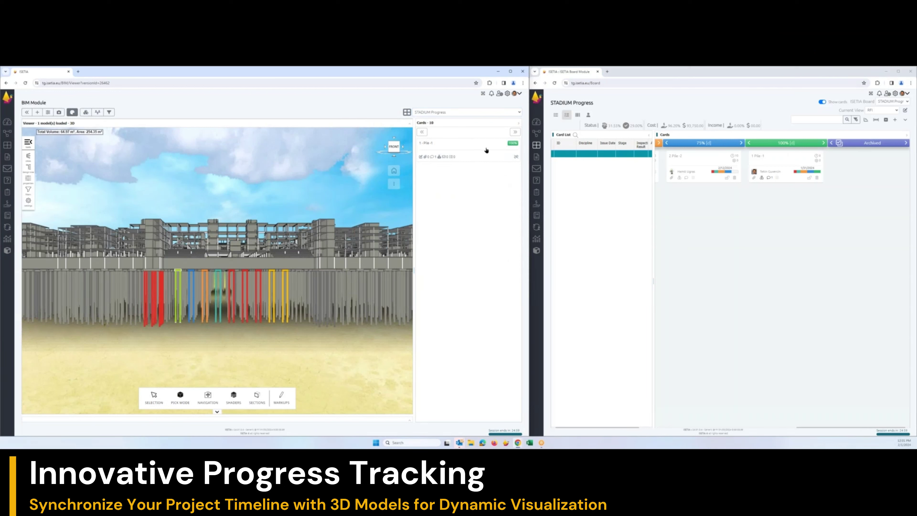
{"action": "left_click", "coordinate": [486, 151]}
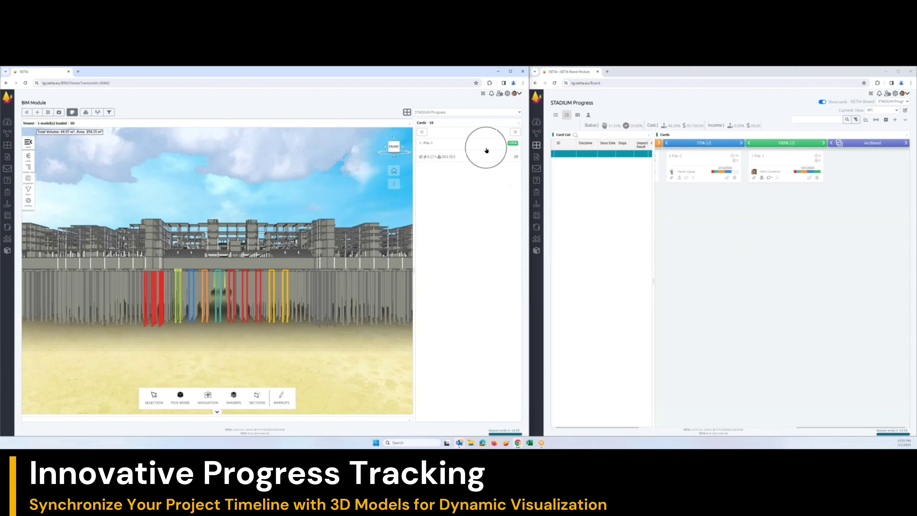
{"action": "left_click", "coordinate": [785, 172]}
{"action": "left_click", "coordinate": [472, 154]}
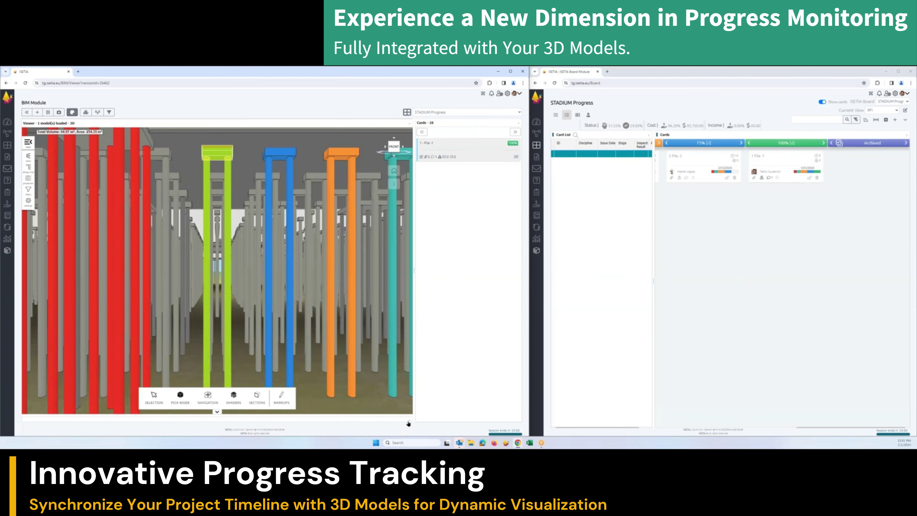
- Show the Pile-1 card's details below the model and expand the Pile Concrete cost item in its finance records
{"action": "left_click", "coordinate": [407, 423]}
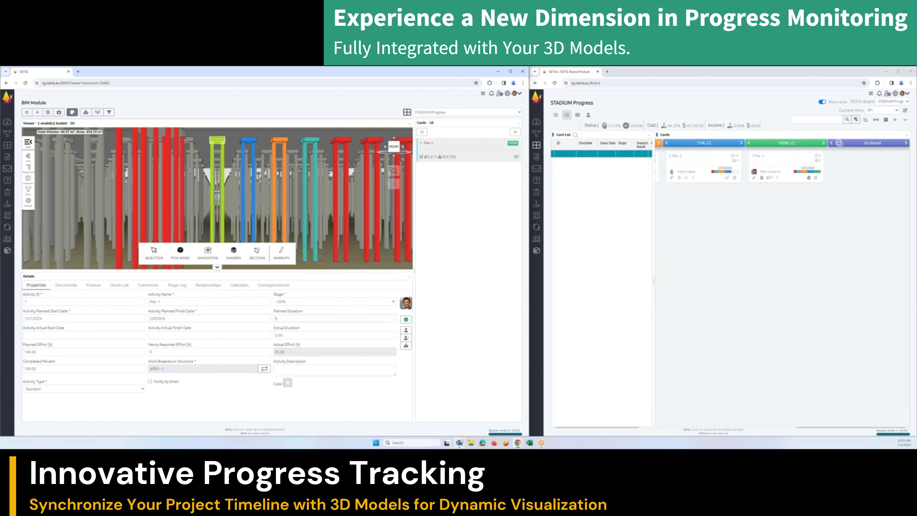
{"action": "left_click", "coordinate": [93, 285]}
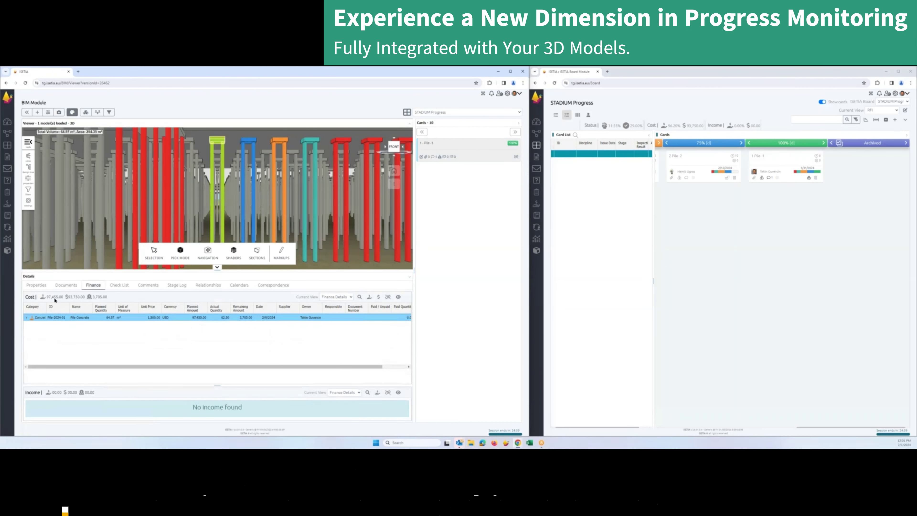
{"action": "left_click", "coordinate": [27, 318]}
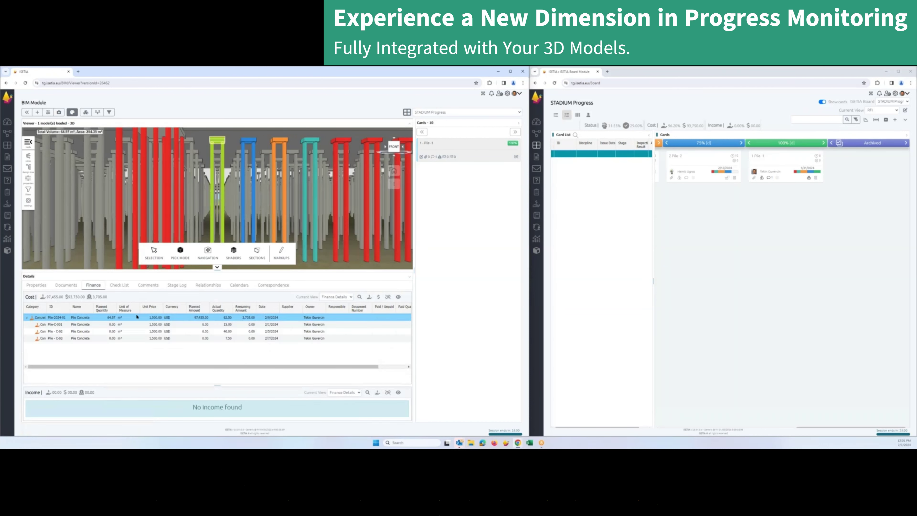